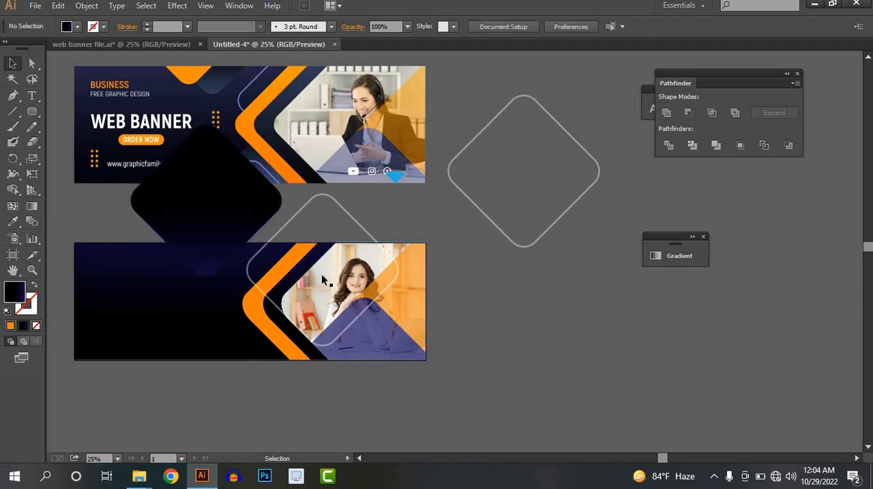
Step: Duplicate the black gradient diamond slightly to the left and fill the copy with the orange sampled from the reference banner's upper shape
scroll(207, 298, up, 1)
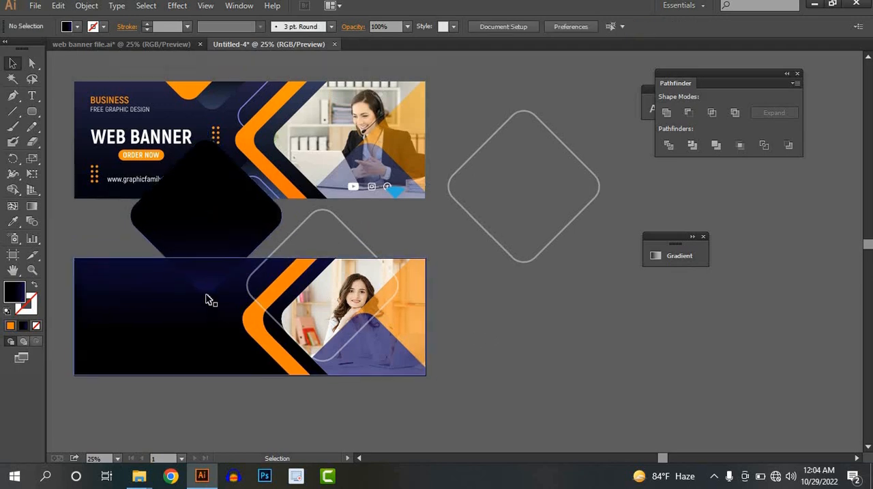
key(space)
drag(239, 295, 283, 309)
click(247, 241)
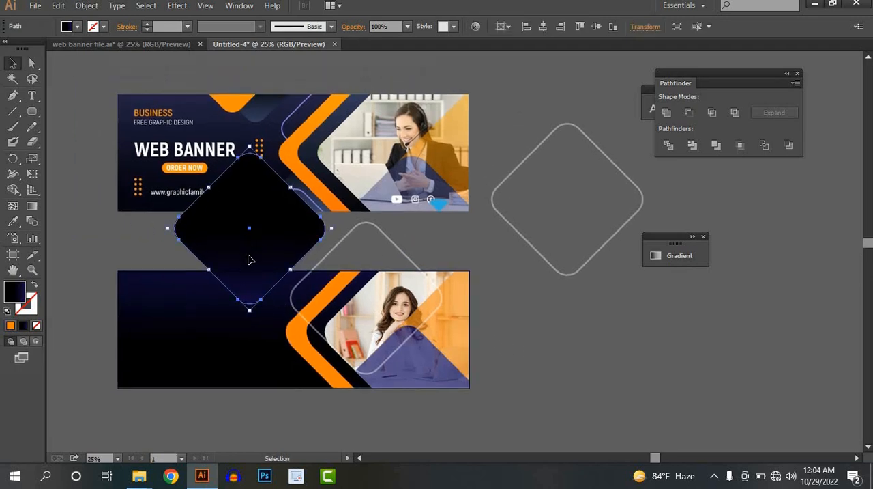
mouse_move(234, 248)
mouse_down()
mouse_move(218, 230)
mouse_move(224, 254)
mouse_up()
click(12, 221)
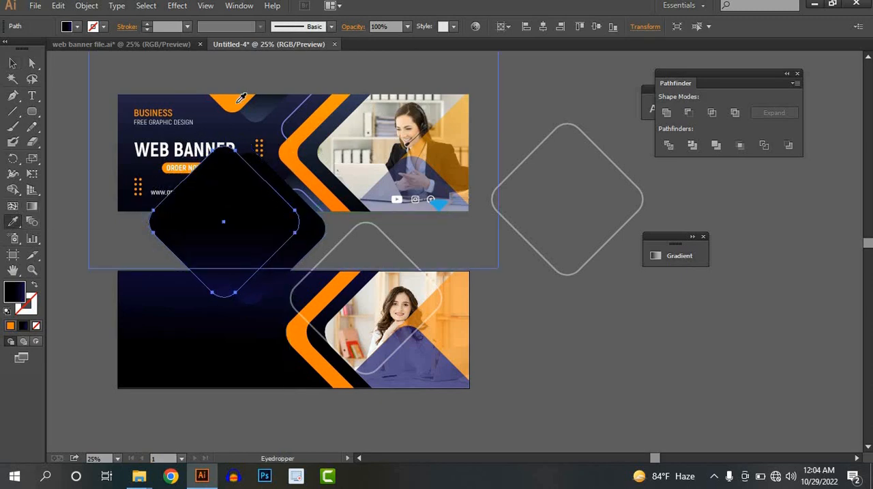
click(239, 99)
click(15, 64)
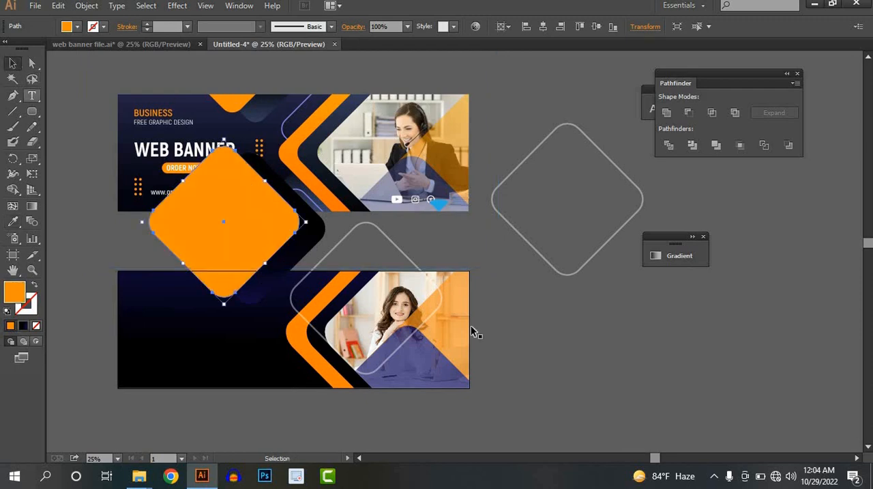
Step: Move the finished reference banner up and to the right, clear of the banner being built
click(557, 349)
click(198, 348)
click(568, 329)
key(space)
drag(567, 329, 530, 293)
drag(217, 265, 287, 196)
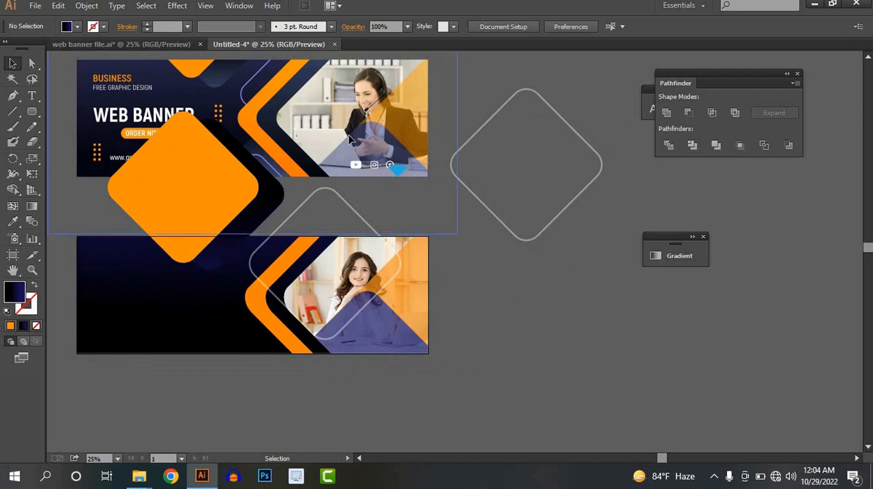
drag(350, 140, 394, 119)
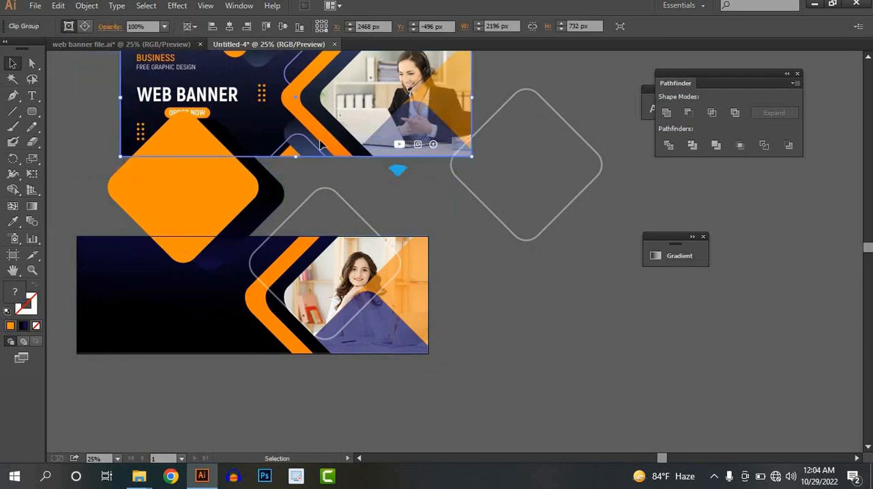
Step: Duplicate the black diamond over the new banner's lower edge and run its gradient diagonally from lower left to upper right
click(239, 234)
drag(277, 278, 352, 370)
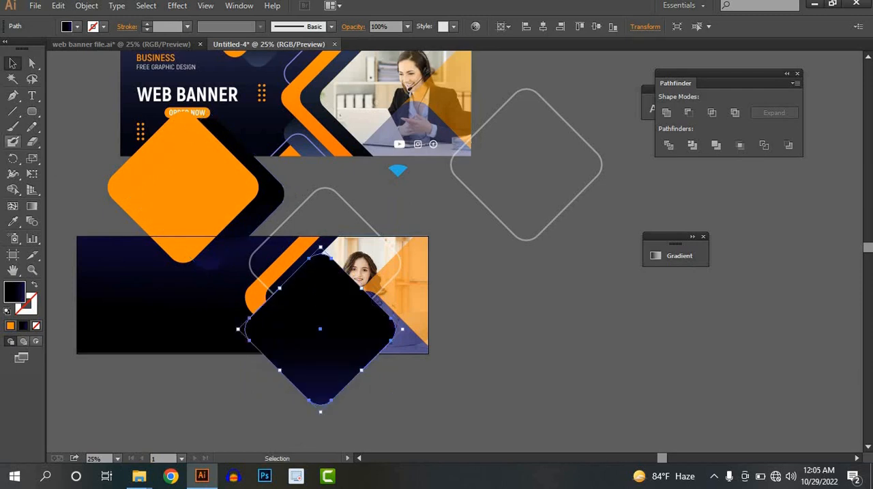
click(32, 205)
mouse_move(239, 368)
mouse_down()
mouse_move(422, 280)
mouse_move(239, 370)
mouse_move(234, 361)
mouse_move(239, 370)
mouse_up()
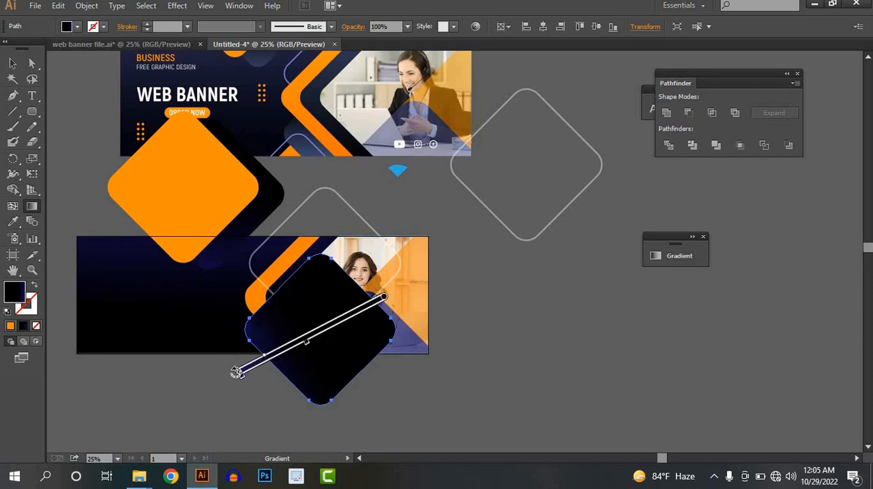
mouse_move(234, 373)
mouse_down()
mouse_move(246, 403)
mouse_move(264, 402)
mouse_move(291, 362)
mouse_up()
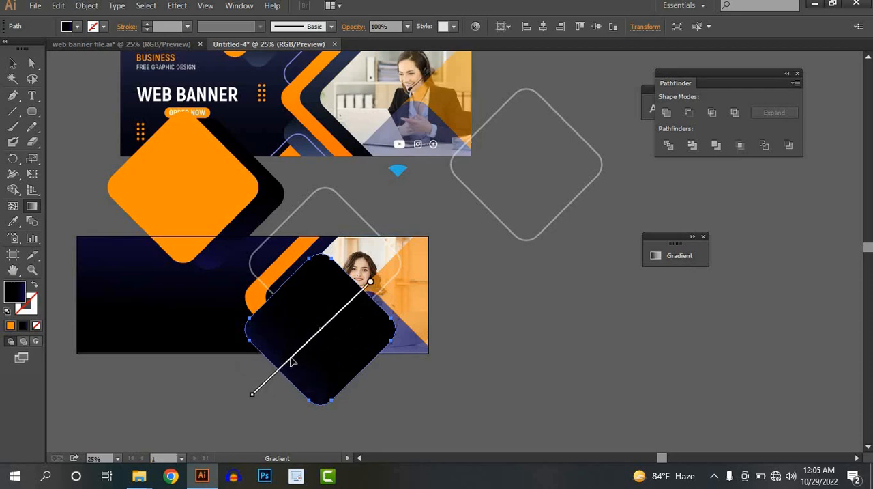
click(12, 63)
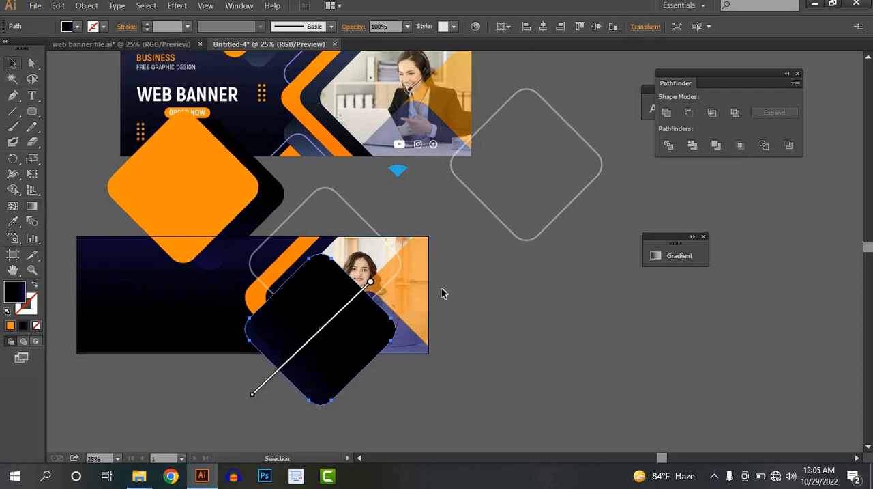
click(489, 323)
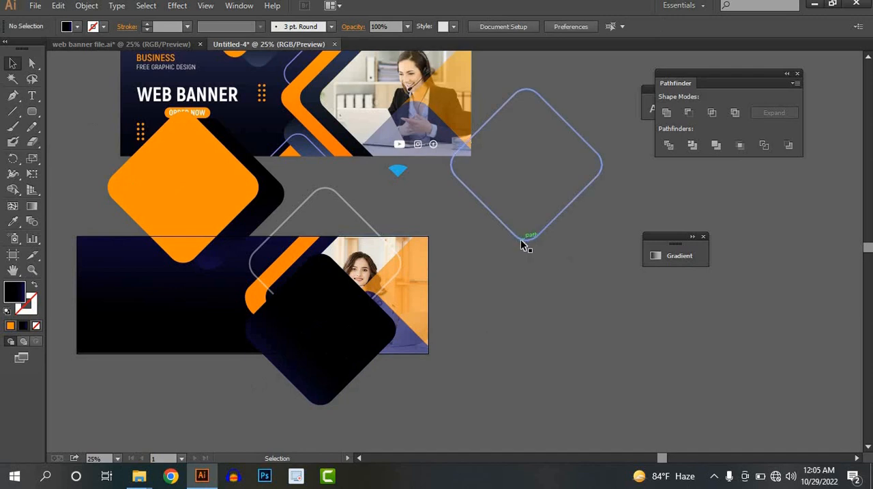
Step: Duplicate the lower black diamond down and to the left, and fill the copy with the upper diamond's orange
scroll(332, 302, down, 2)
click(285, 304)
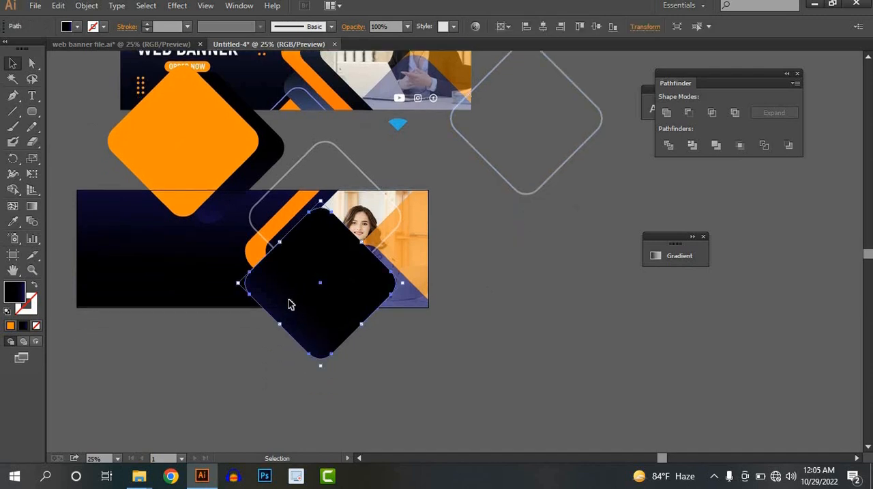
drag(287, 303, 232, 385)
click(12, 221)
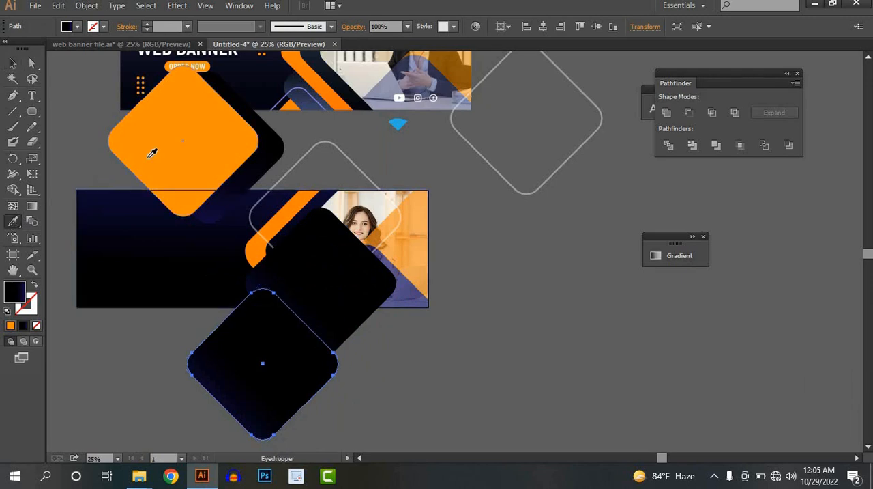
click(149, 155)
click(12, 63)
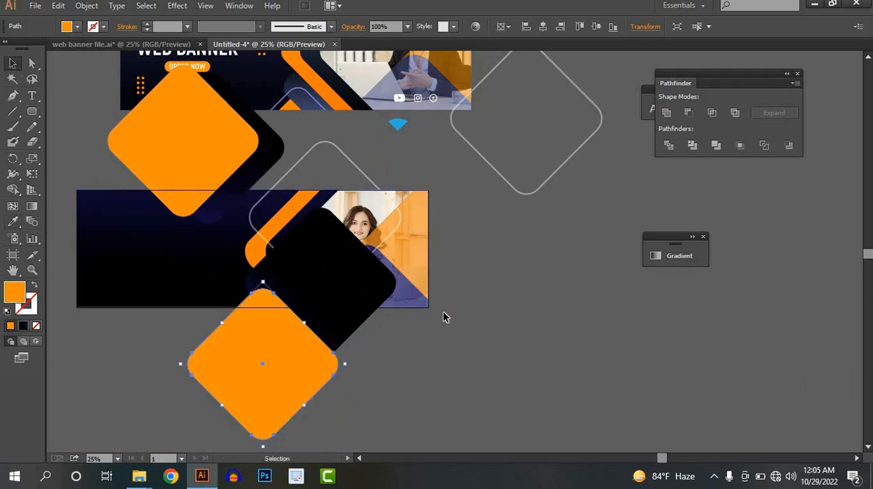
Step: Bring the lower black gradient diamond in front of the lower orange diamond
click(311, 292)
right_click(309, 292)
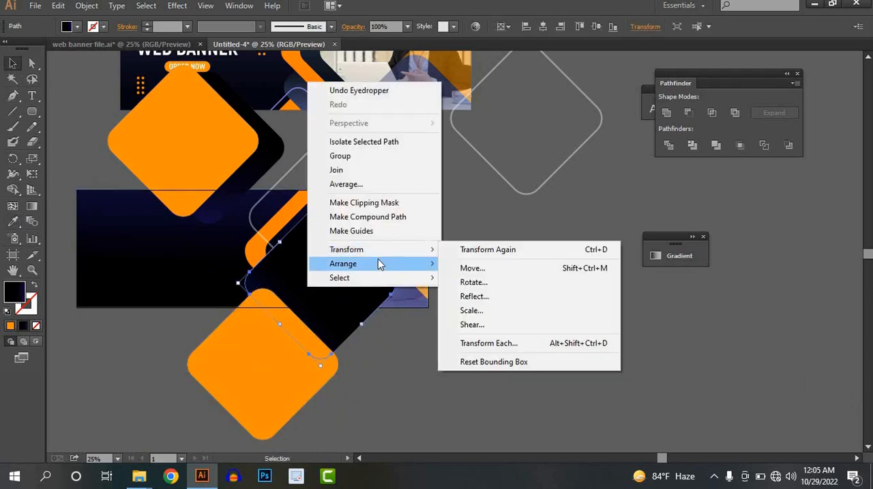
mouse_move(382, 263)
click(507, 266)
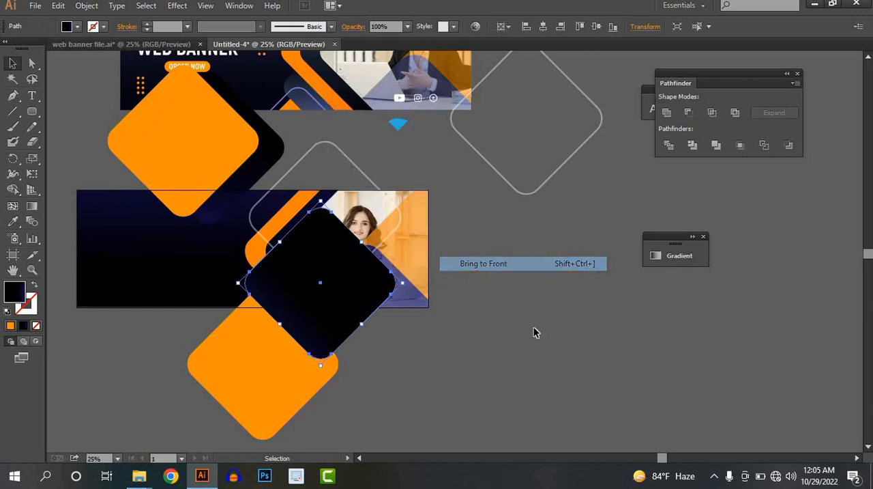
click(516, 361)
Step: Move the spare outlined diamond onto the lower orange diamond and delete the stray unstroked diagonal line
drag(517, 185, 246, 431)
click(308, 283)
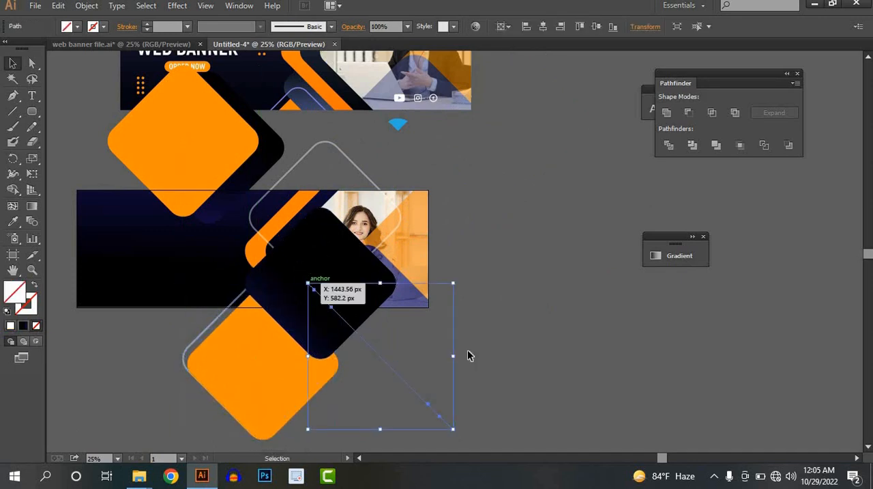
drag(434, 368, 389, 410)
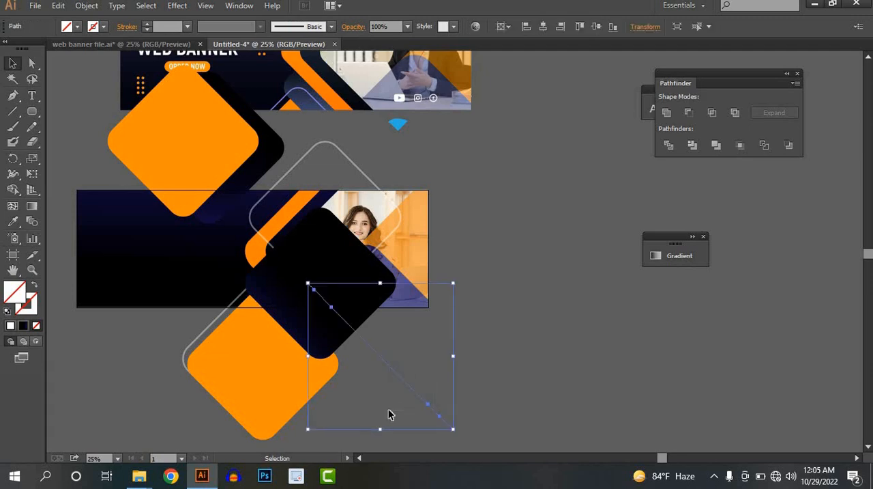
key(Delete)
Step: Bring the outlined diamond to the front, above the lower orange and black diamonds
click(210, 325)
right_click(210, 325)
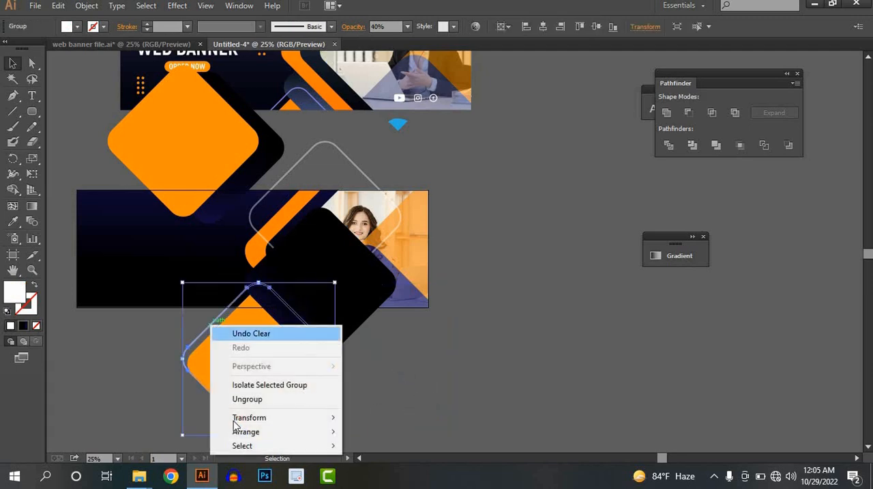
mouse_move(302, 431)
click(450, 371)
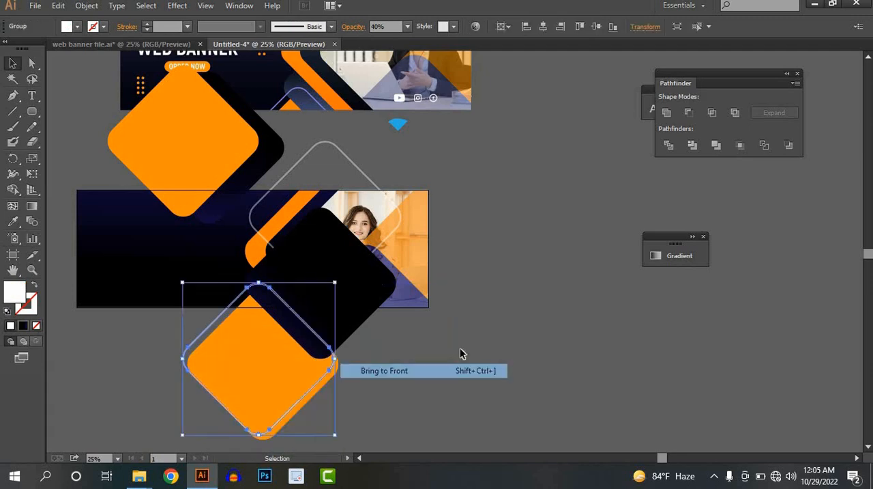
click(459, 353)
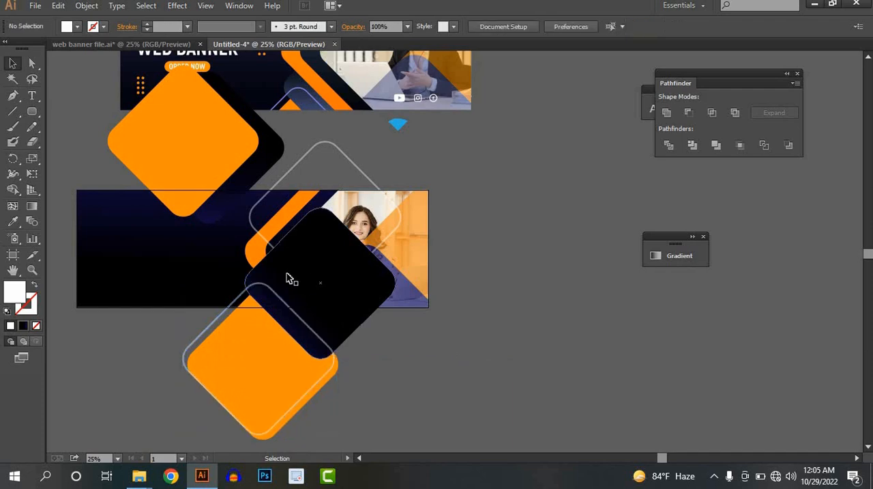
drag(344, 283, 358, 232)
scroll(291, 259, up, 2)
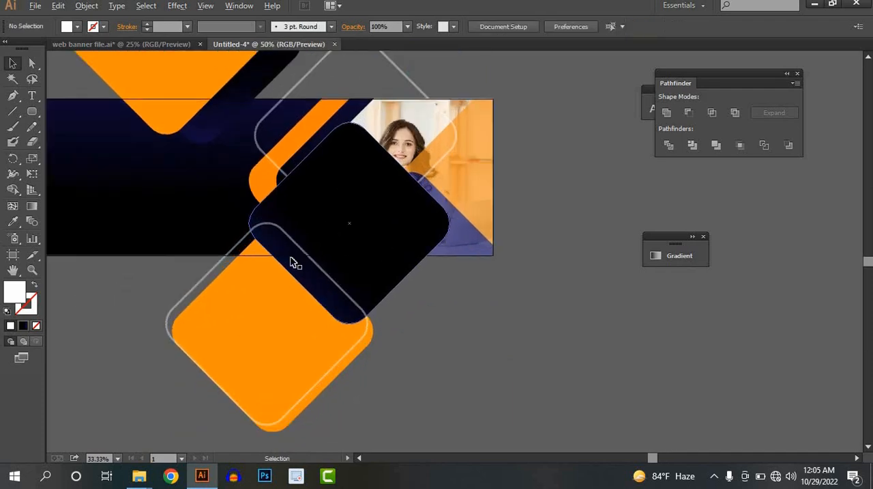
drag(306, 217, 279, 211)
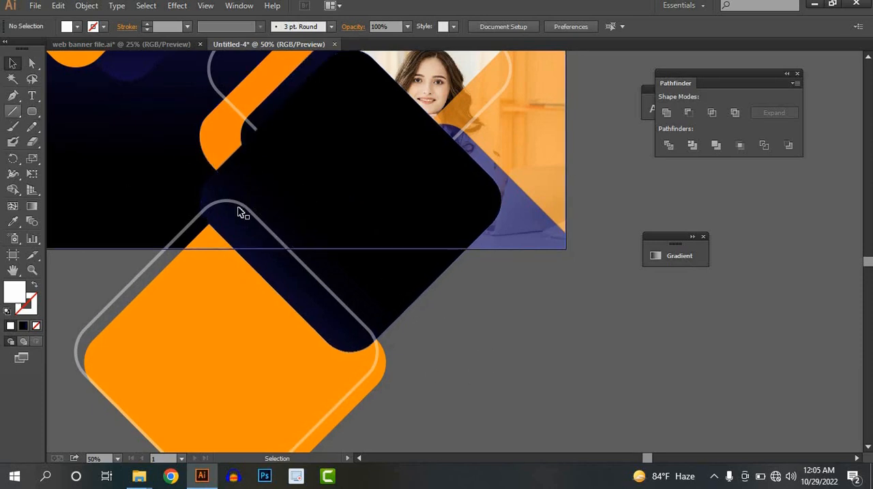
click(12, 113)
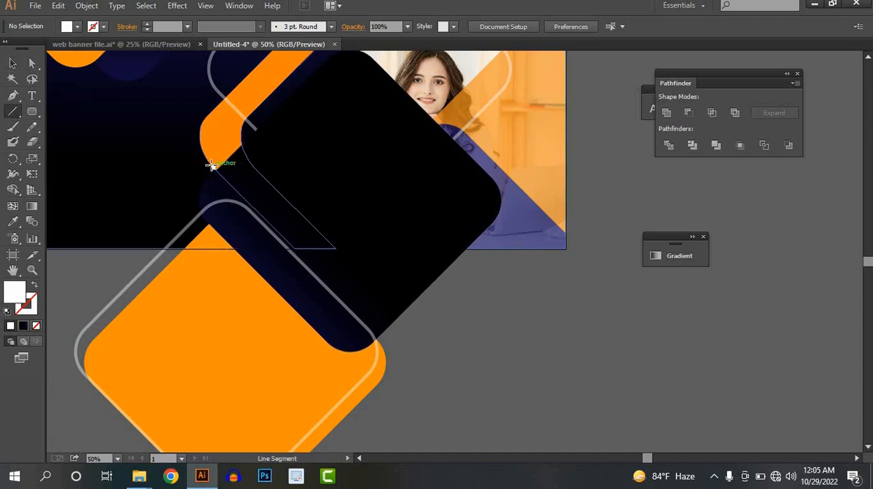
drag(215, 168, 421, 365)
click(11, 65)
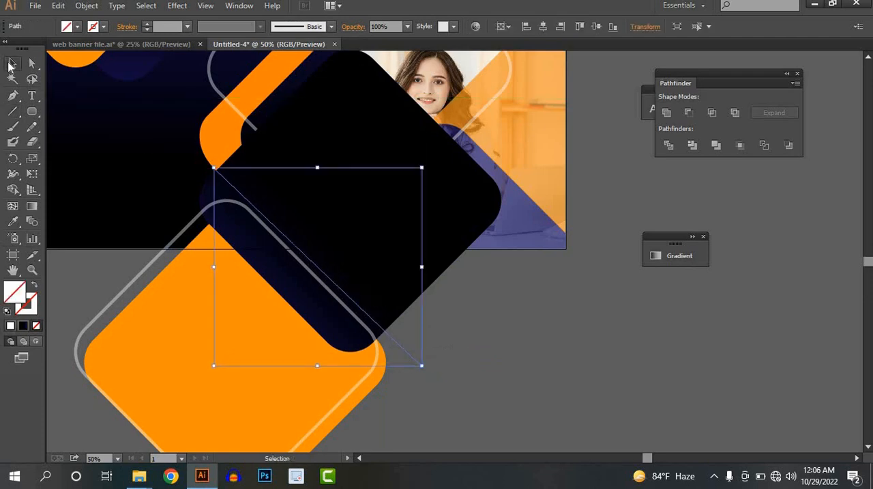
key(Delete)
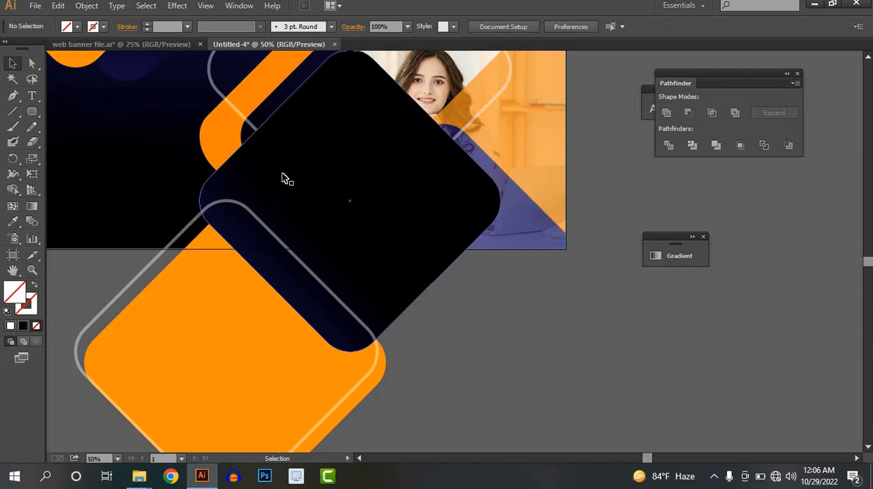
Step: Hide the lower black diamond and draw a diagonal line along the orange chevron's lower outer edge, extending past the banner
click(285, 177)
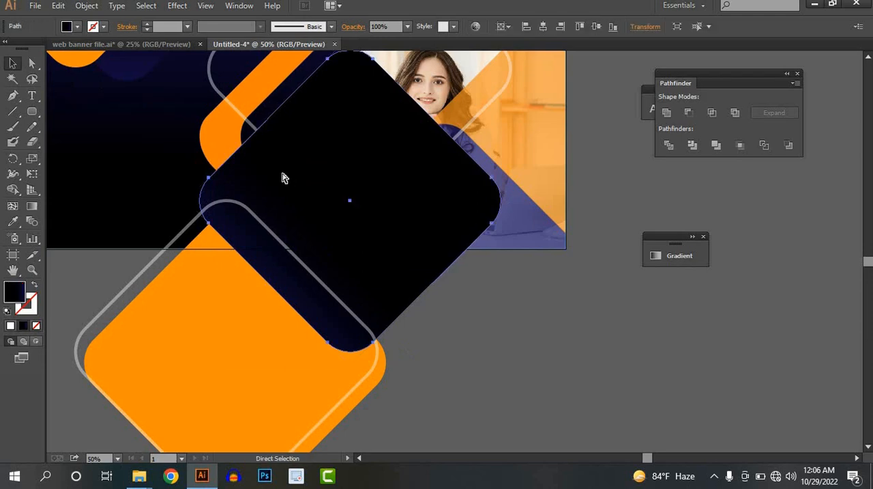
key(Delete)
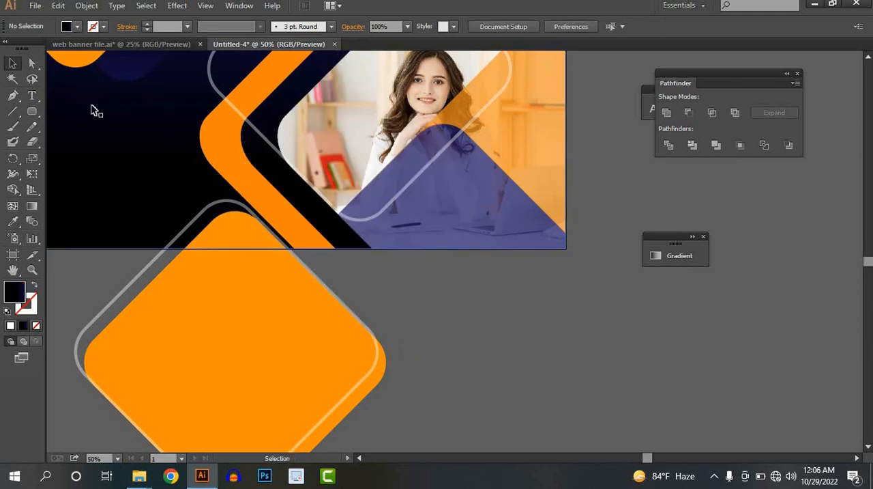
click(12, 111)
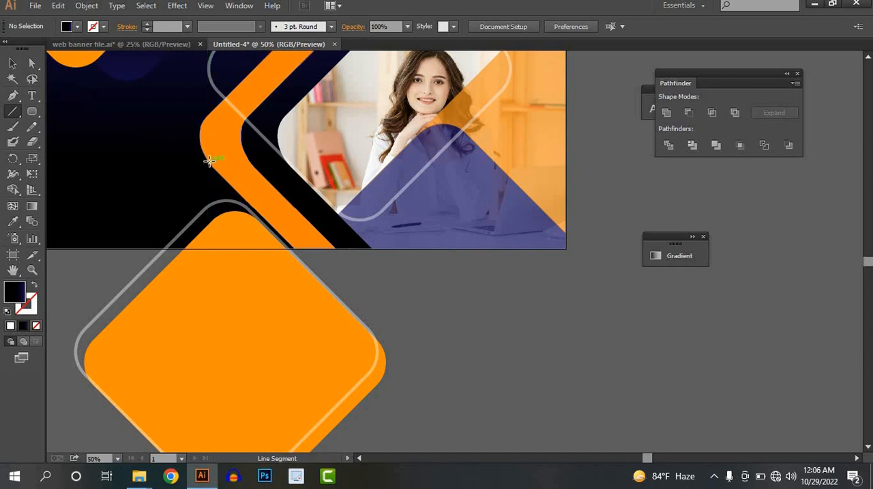
drag(228, 178, 446, 402)
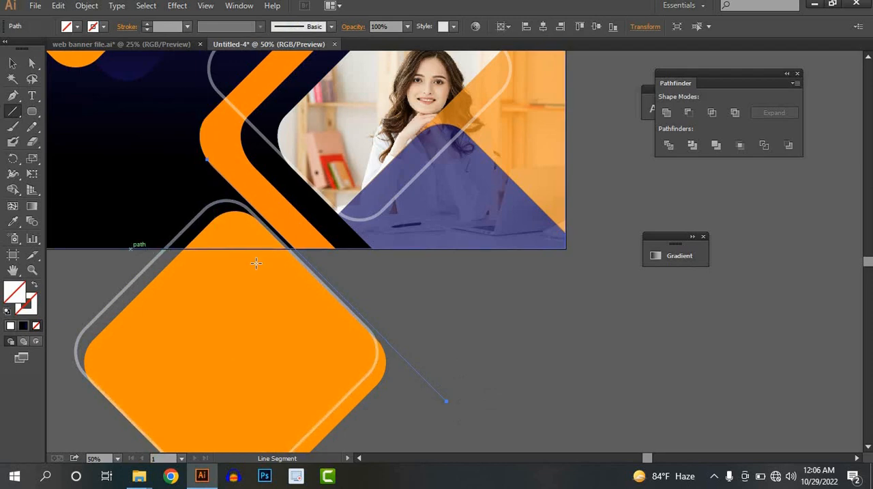
Step: Draw a horizontal line along the banner's bottom edge across the diamonds and show all hidden objects again
drag(131, 249, 447, 248)
click(12, 63)
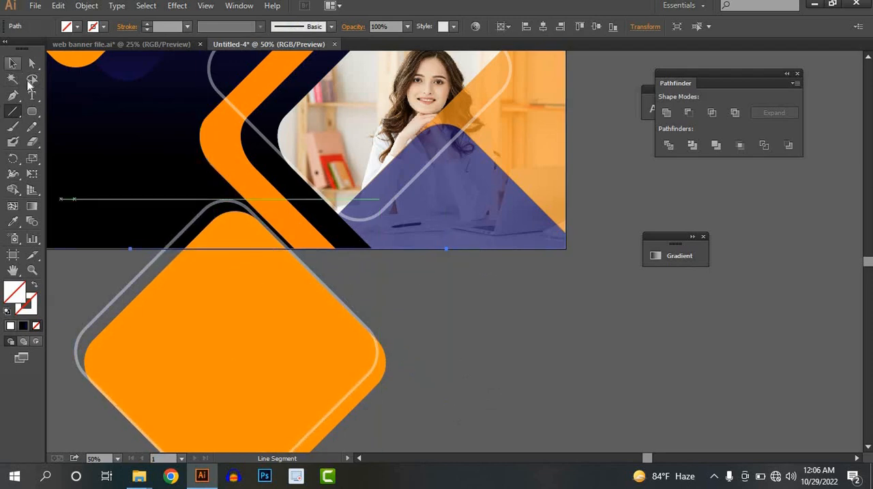
click(515, 342)
key(ctrl+alt+3)
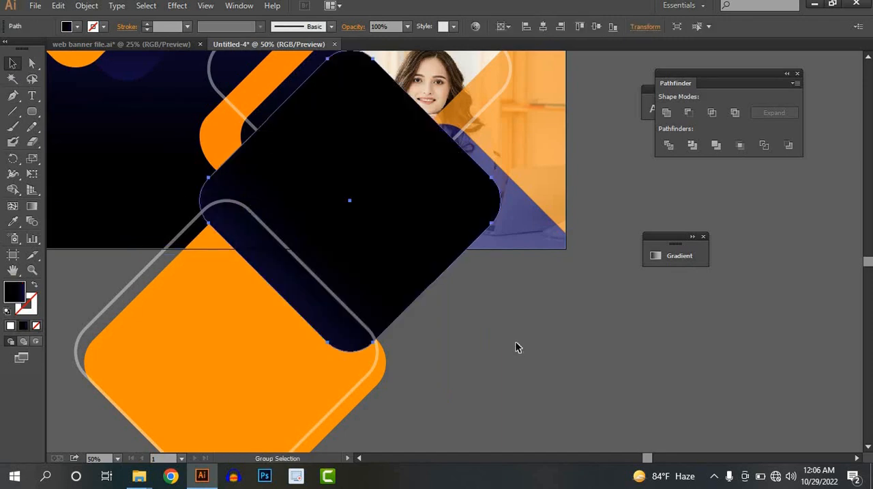
click(516, 343)
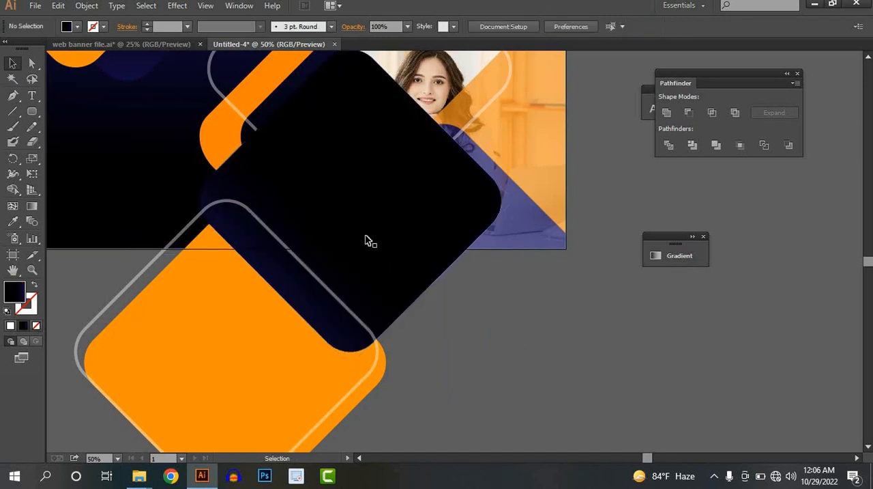
click(245, 198)
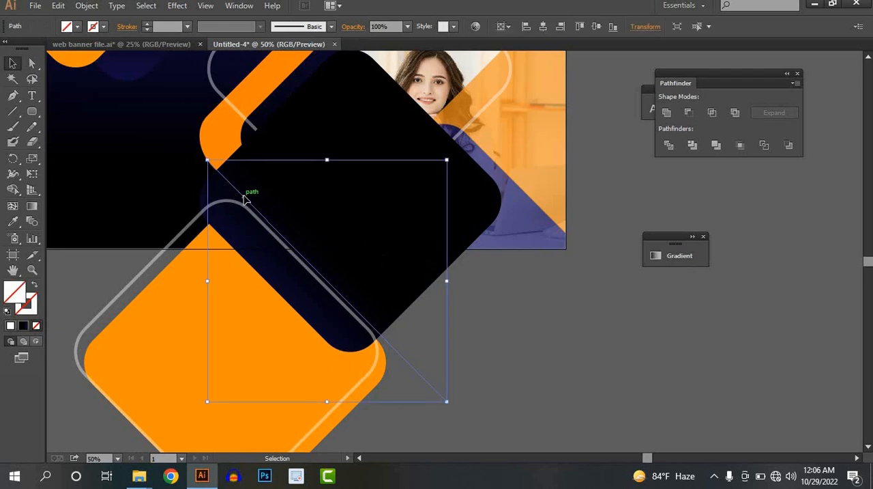
shift+click(140, 249)
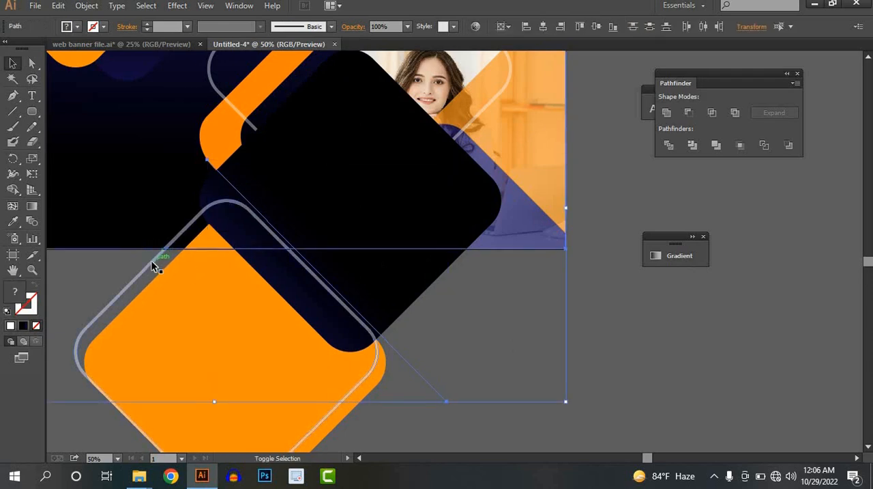
shift+click(153, 266)
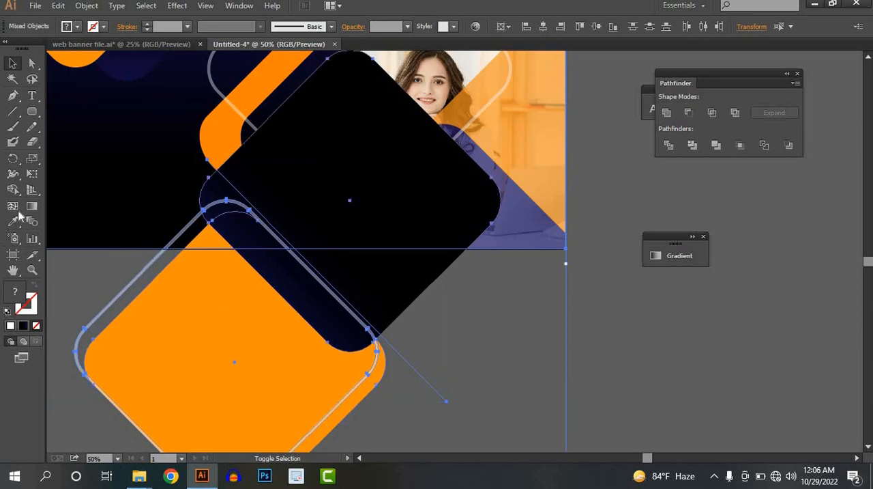
key(shift+m)
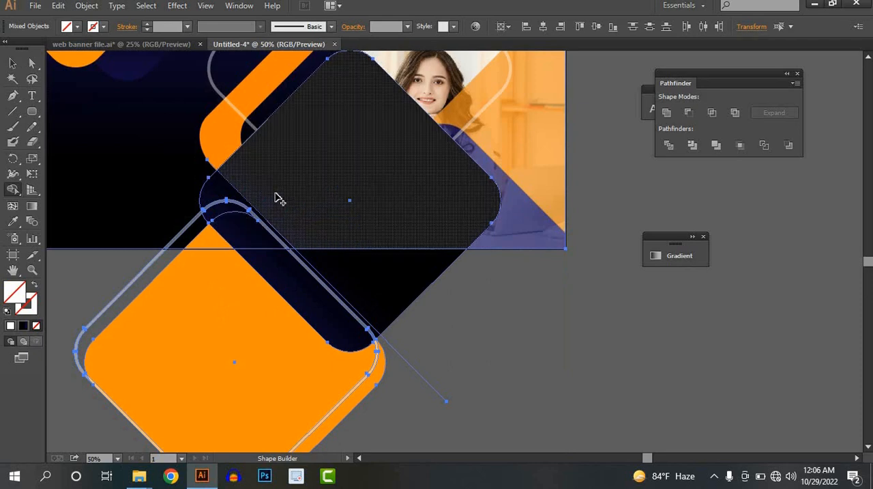
key(super)
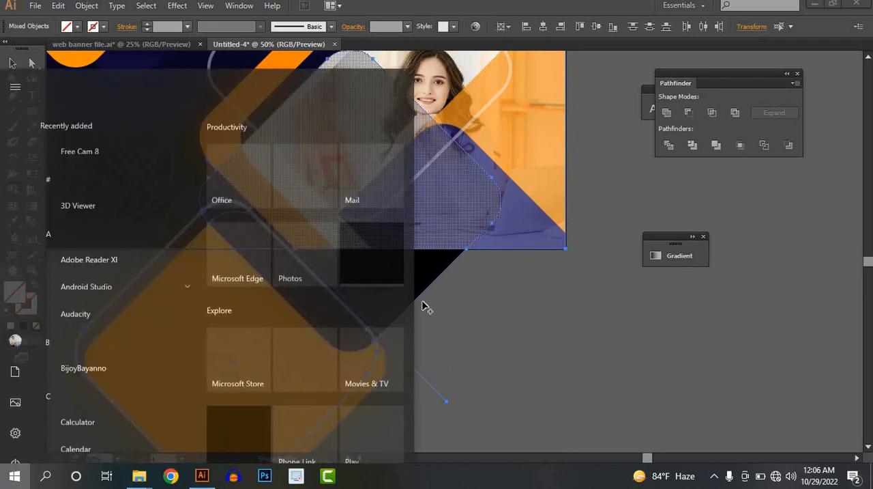
key(super)
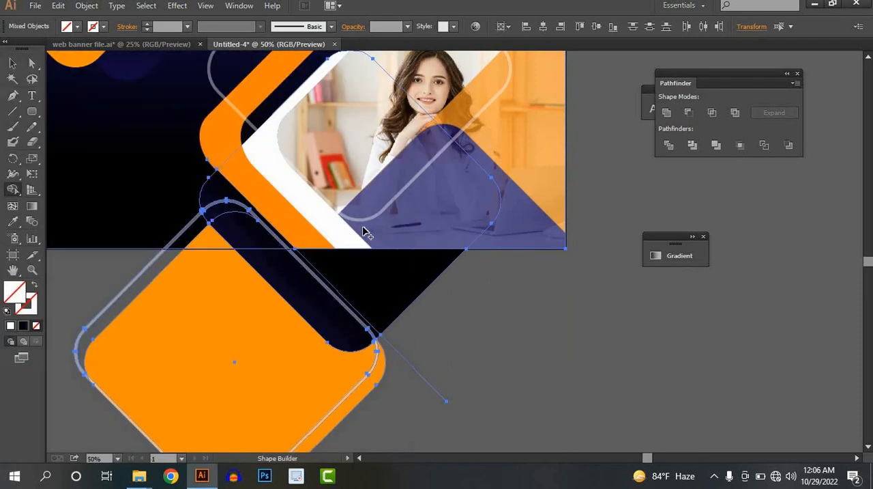
key(ctrl+z)
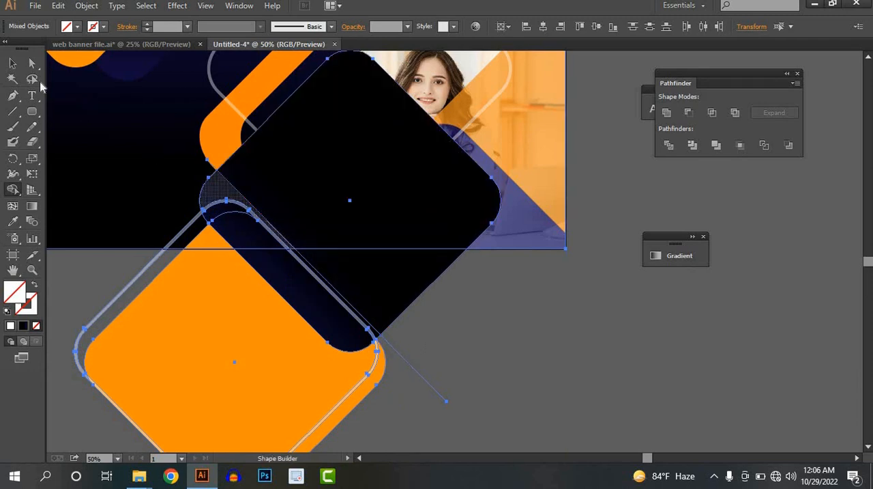
click(12, 65)
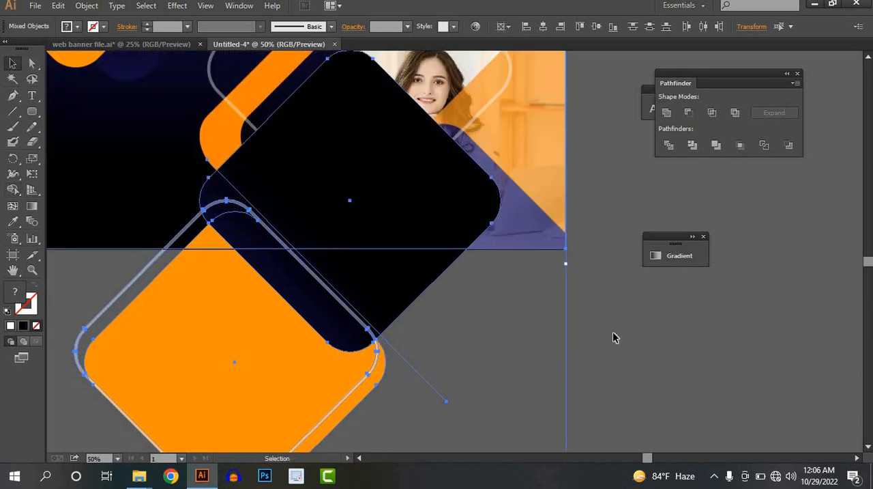
click(613, 337)
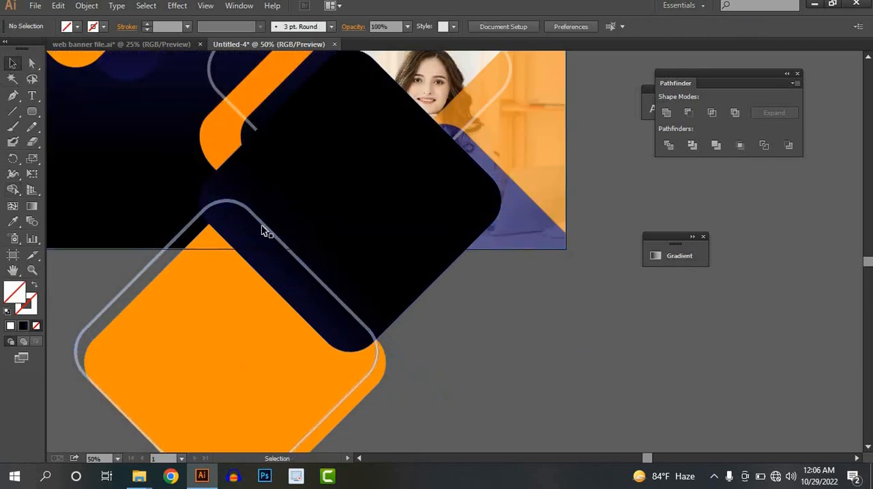
Step: Cut away the lower black diamond's area beyond the diagonal line with Shape Builder and delete the leftover line segment
click(218, 171)
shift+click(322, 142)
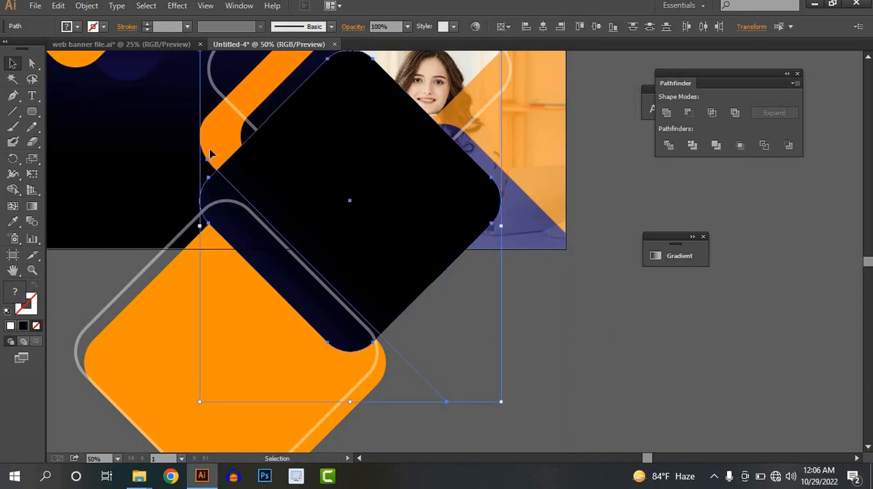
click(13, 190)
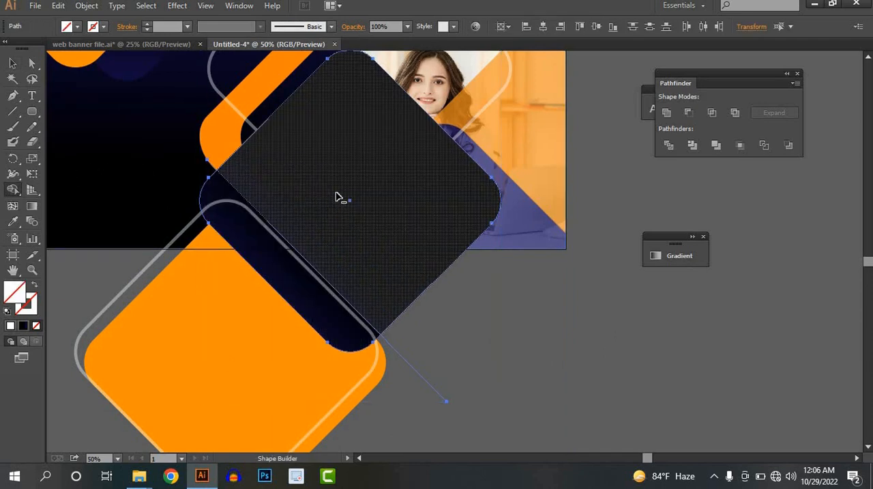
alt+click(340, 198)
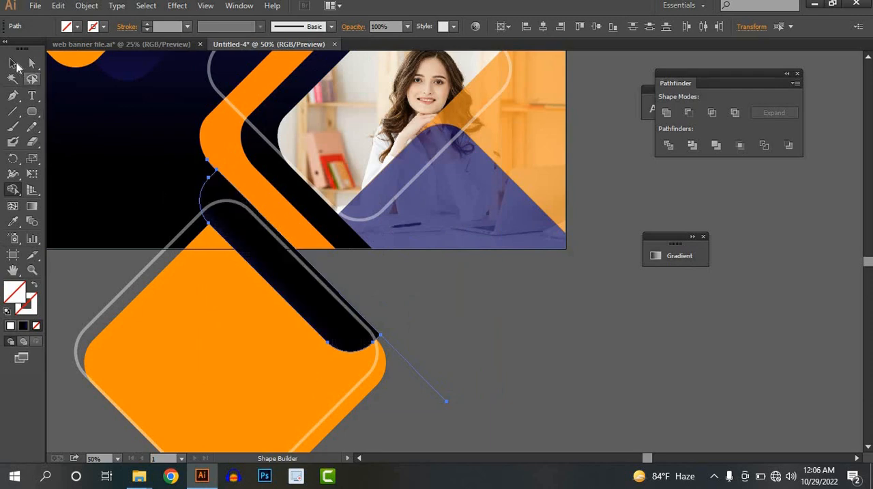
click(13, 62)
click(424, 376)
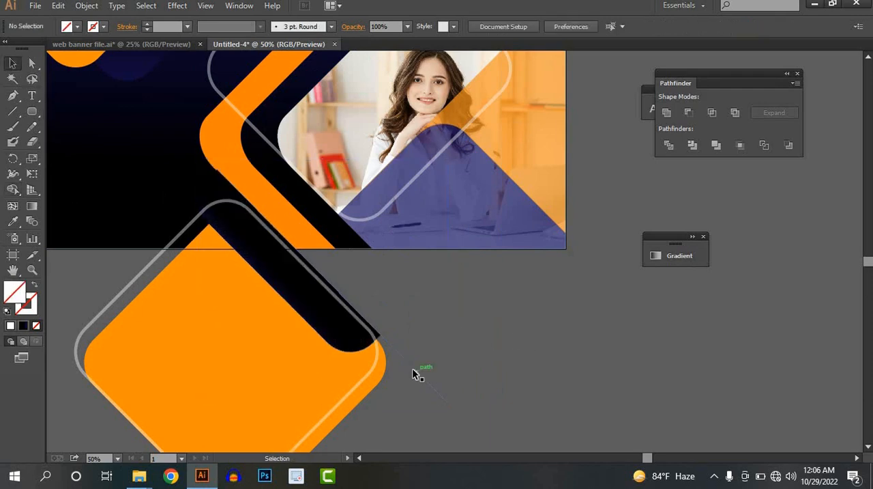
click(414, 369)
Step: Trim the lower orange, black and outlined diamonds along the banner's bottom edge with Shape Builder, removing everything outside the banner
click(375, 260)
drag(221, 181, 228, 203)
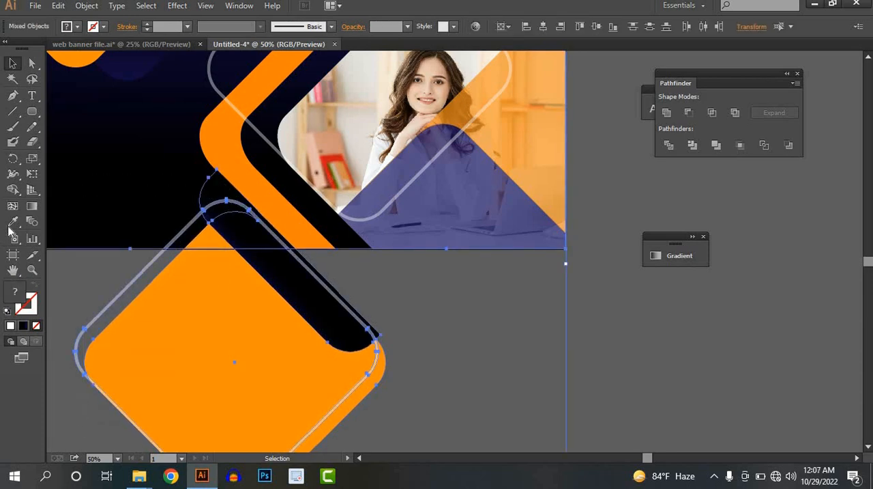
click(12, 189)
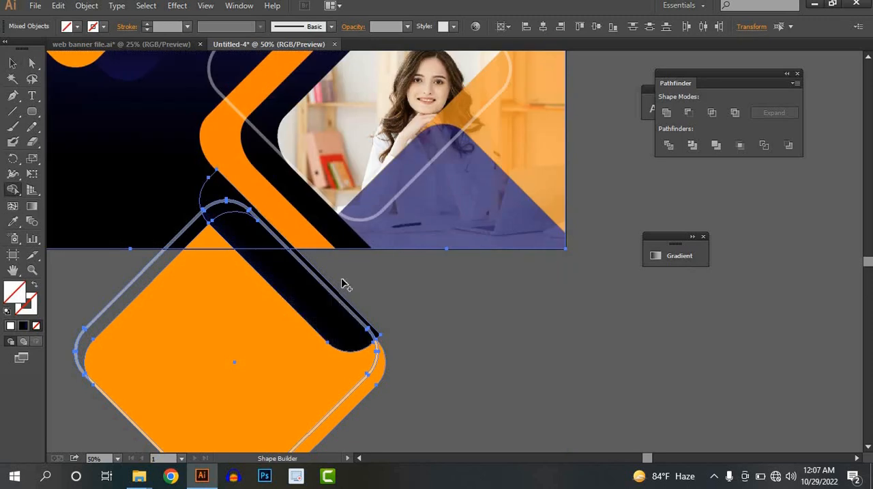
mouse_move(197, 325)
mouse_down()
mouse_move(112, 314)
mouse_move(69, 298)
mouse_up()
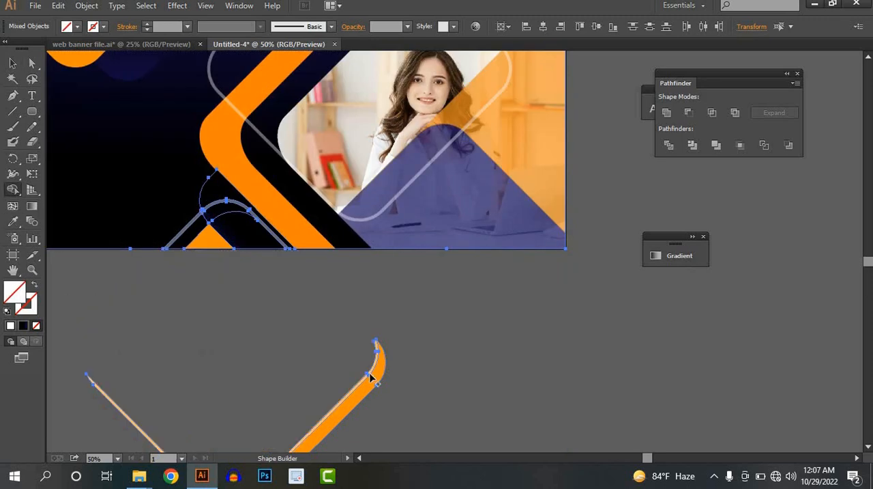
drag(447, 400, 253, 377)
scroll(285, 351, down, 2)
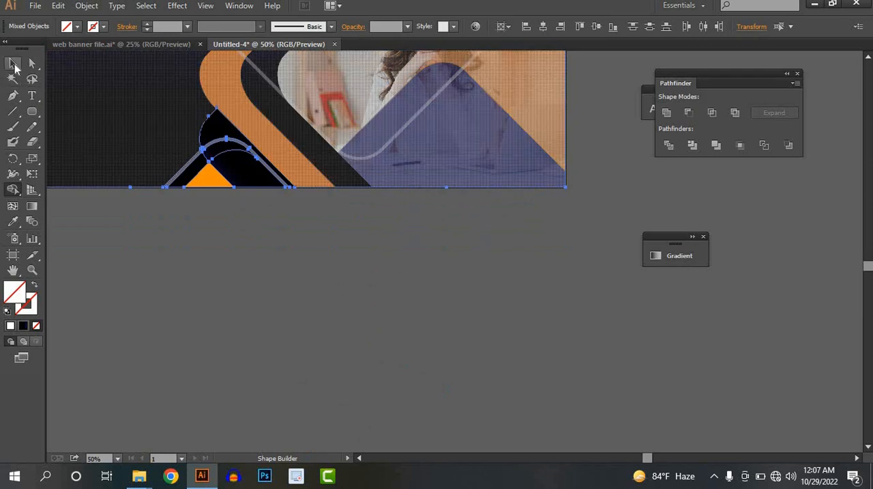
click(13, 64)
click(291, 265)
Step: Bring the orange chevron to the front, above the trimmed lower diamonds
scroll(292, 389, up, 5)
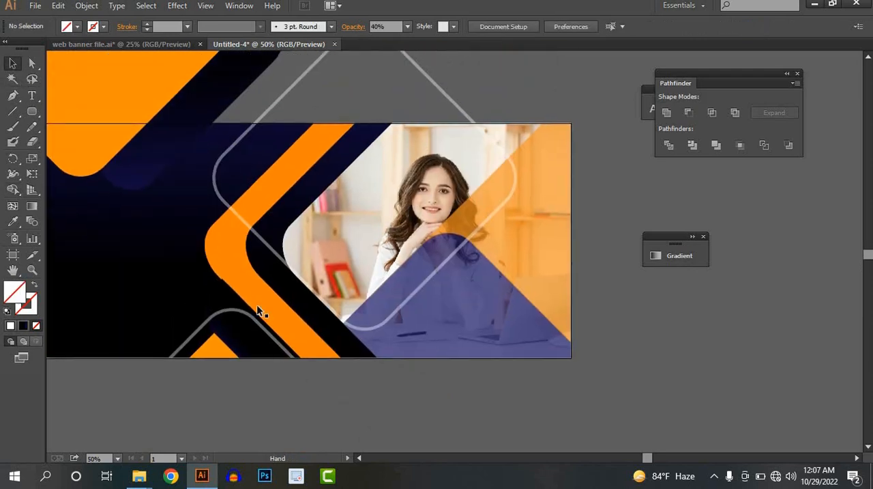
click(239, 278)
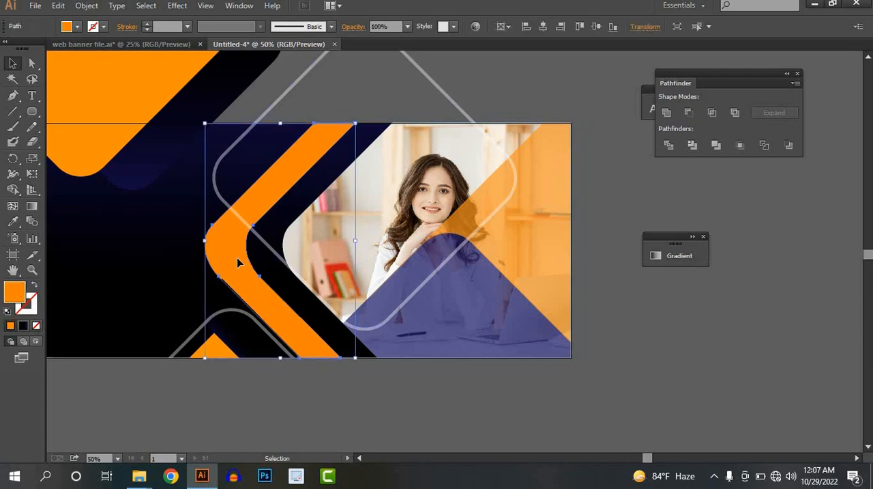
right_click(239, 263)
mouse_move(341, 236)
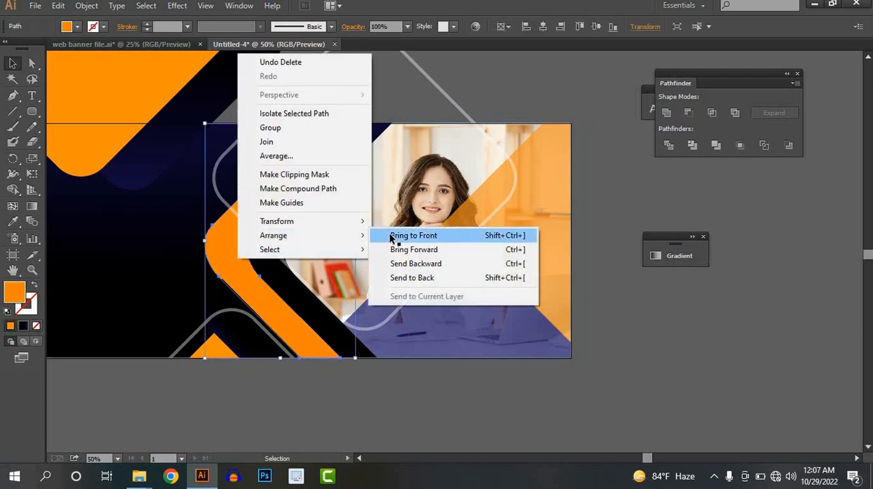
click(391, 236)
click(307, 403)
Step: Redirect the trimmed lower black shape's gradient diagonally and shift its black stop towards the chevron so dark blue fills the rounded corner
drag(323, 386, 448, 292)
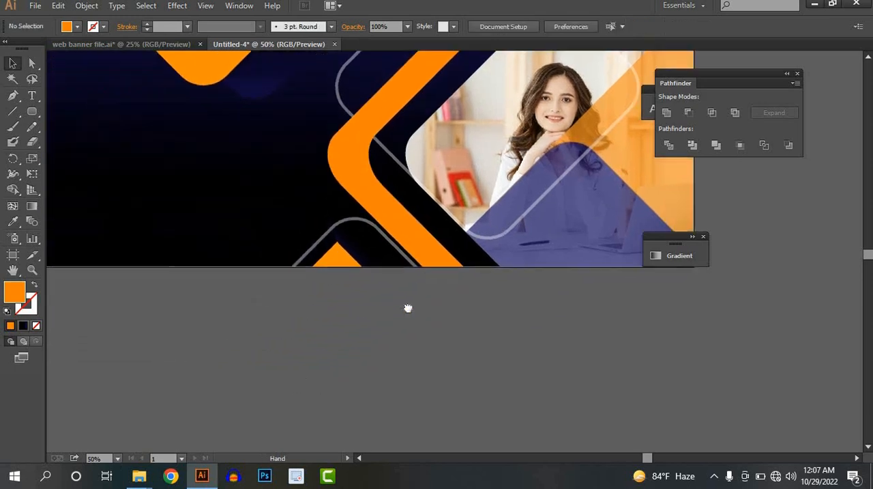
click(376, 250)
click(32, 206)
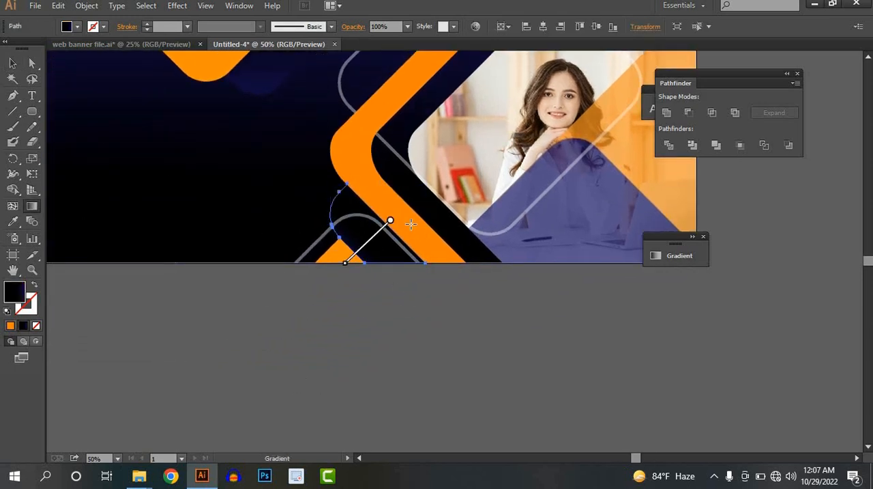
drag(322, 243, 341, 225)
mouse_move(414, 214)
mouse_down()
mouse_move(302, 259)
mouse_move(277, 249)
mouse_move(277, 260)
mouse_up()
mouse_move(324, 248)
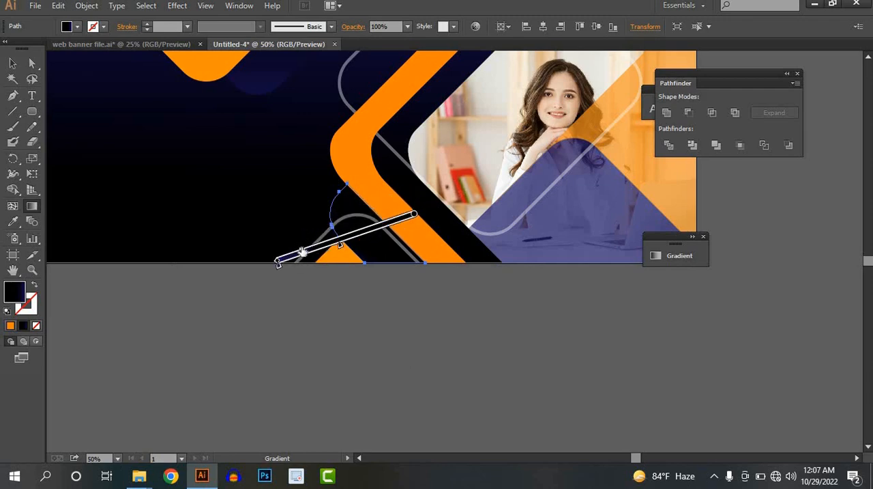
drag(341, 244, 399, 224)
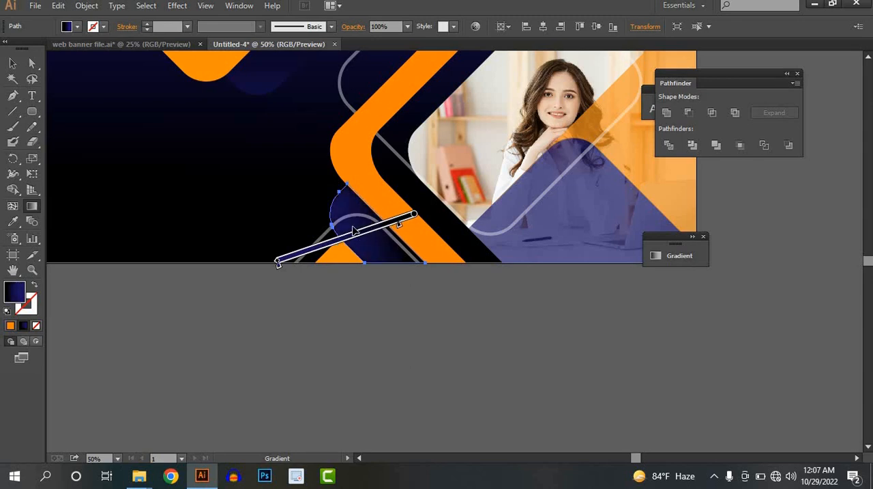
click(13, 65)
click(290, 367)
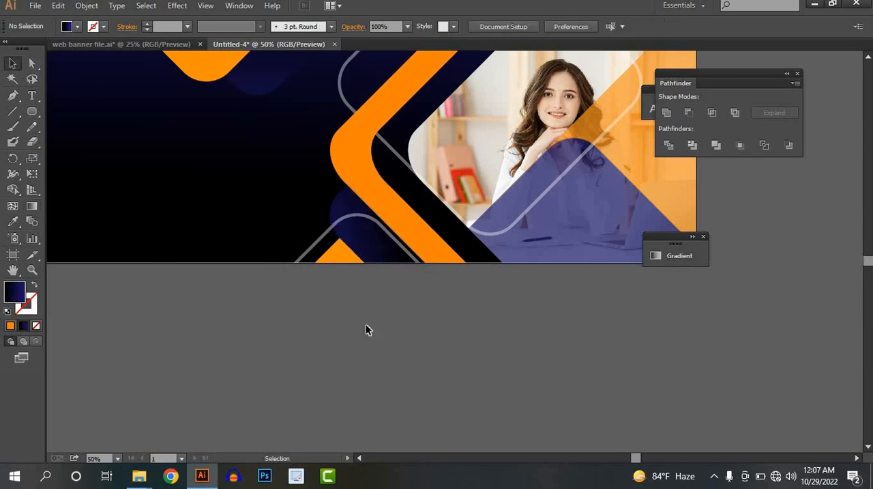
Step: Trim the upper orange, black and outlined diamonds along the banner's top edge with Shape Builder, removing everything above the banner
scroll(366, 327, down, 2)
drag(430, 263, 390, 373)
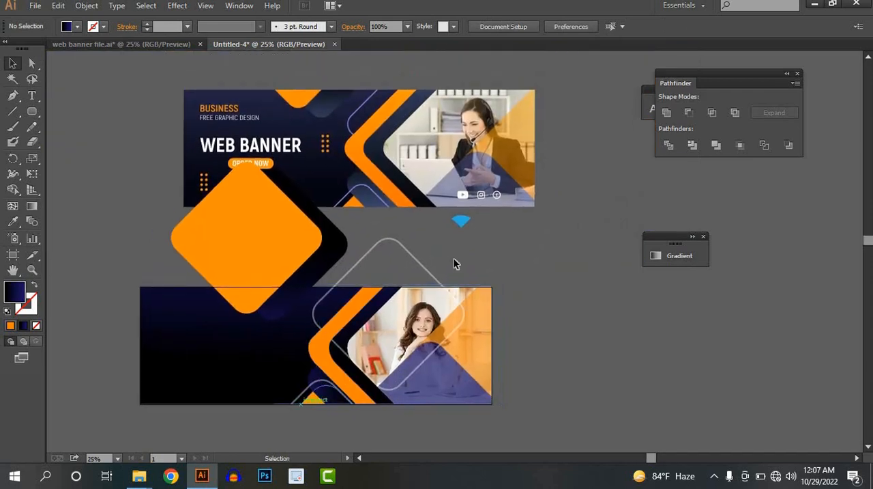
drag(421, 264, 391, 271)
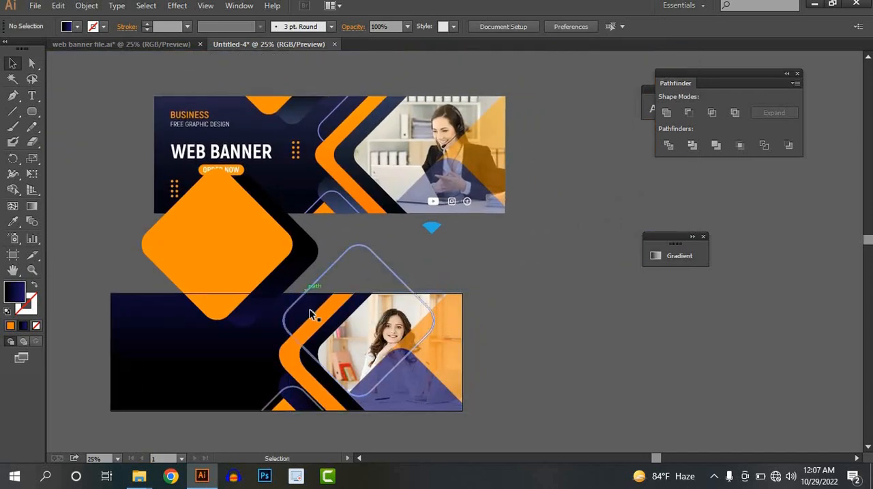
drag(317, 316, 347, 290)
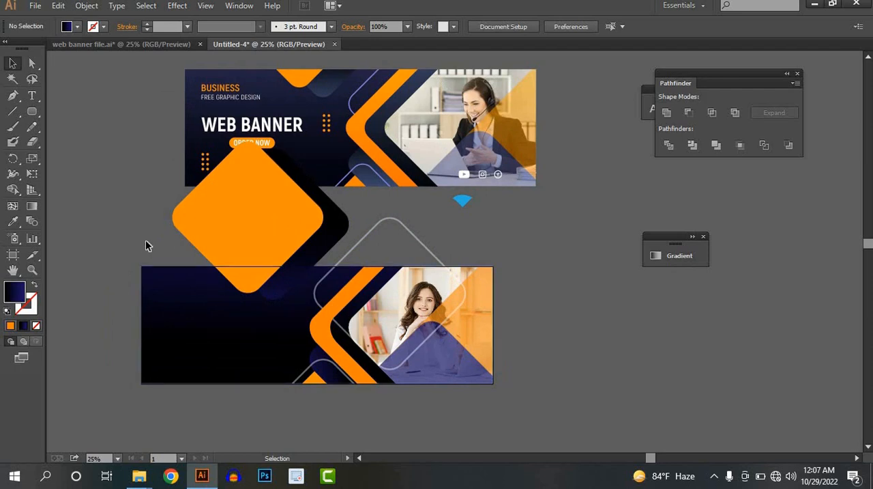
drag(148, 245, 481, 322)
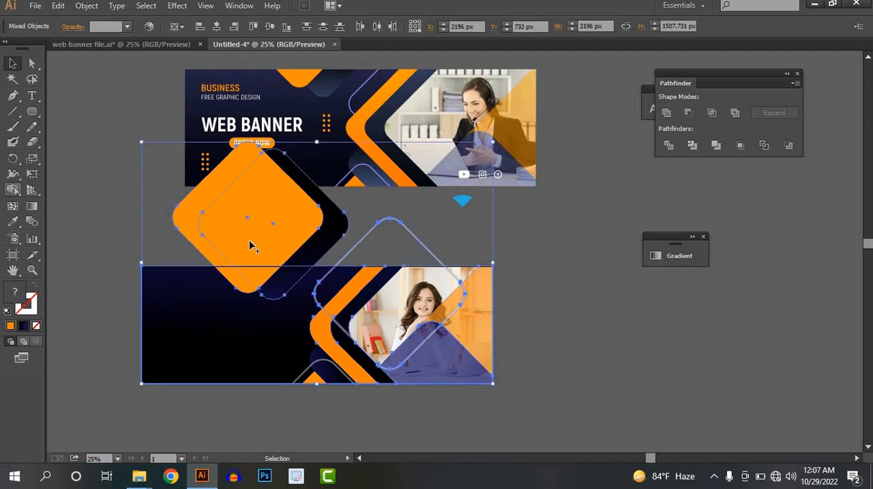
key(shift+m)
mouse_move(470, 249)
mouse_down()
mouse_move(213, 221)
mouse_move(109, 223)
mouse_up()
click(13, 64)
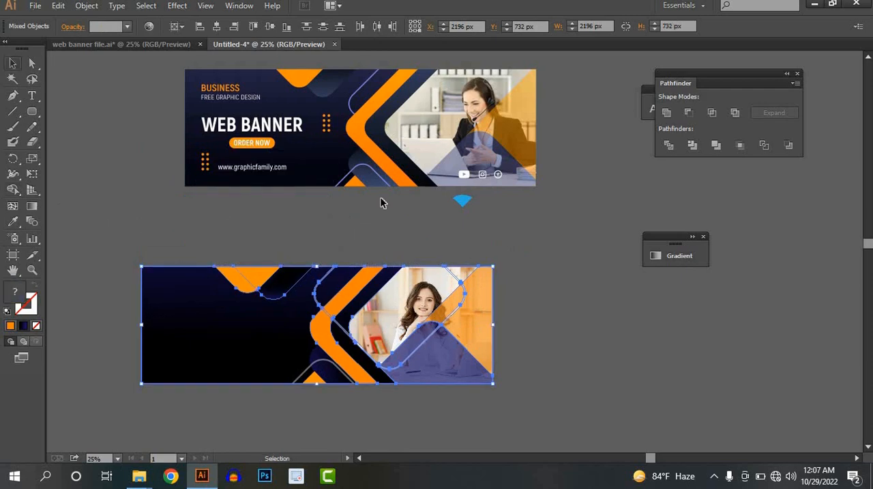
click(581, 330)
Step: Trim the upper outlined diamond at the orange chevron with Shape Builder, removing the part that crosses the black band and the photo
scroll(364, 328, up, 1)
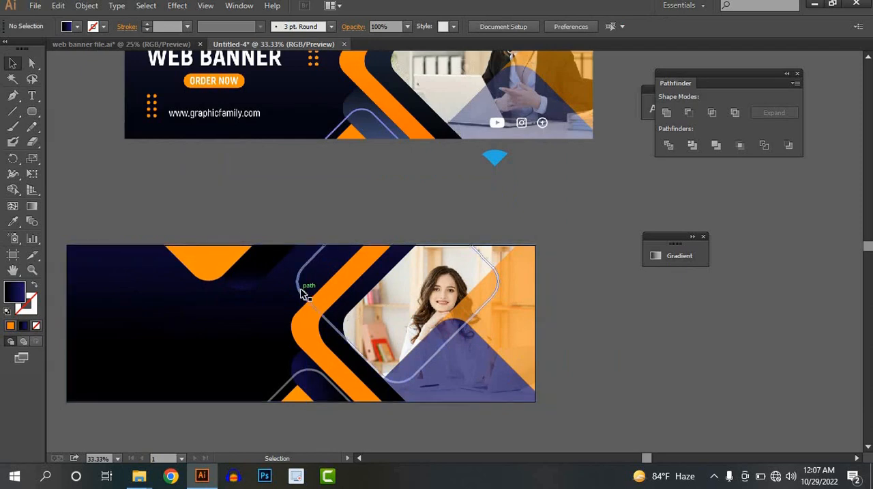
scroll(304, 295, up, 2)
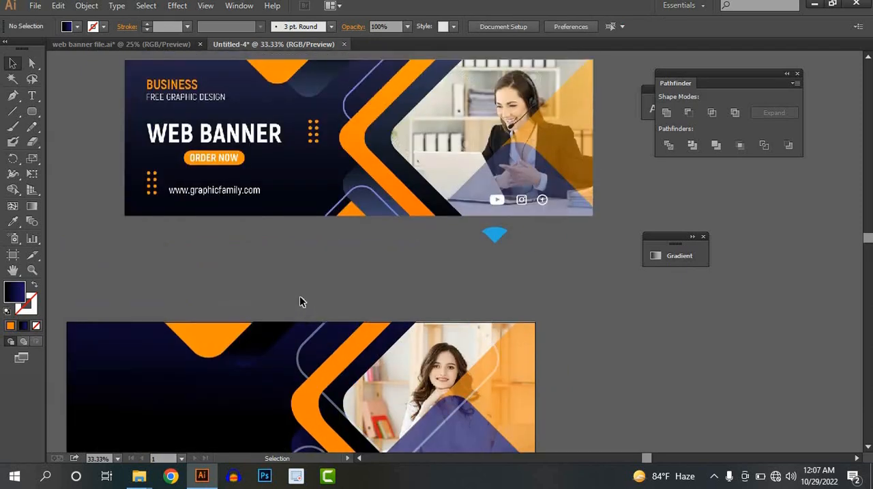
click(326, 401)
shift+click(327, 371)
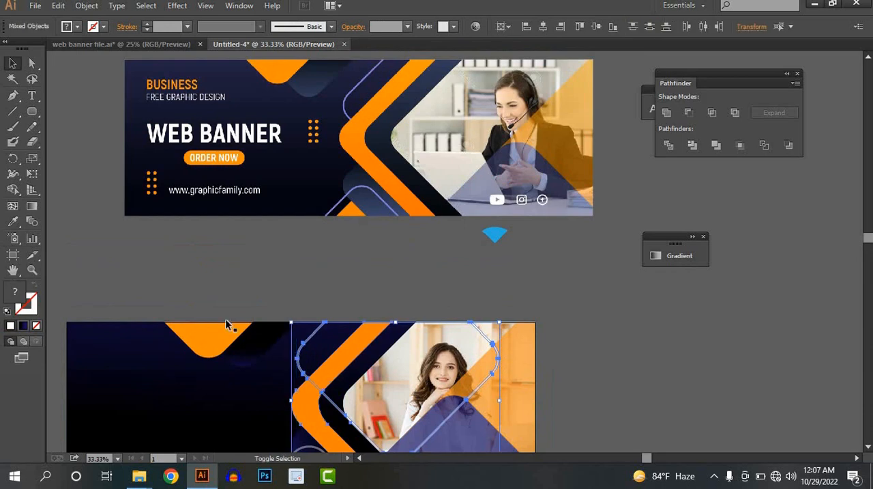
click(11, 191)
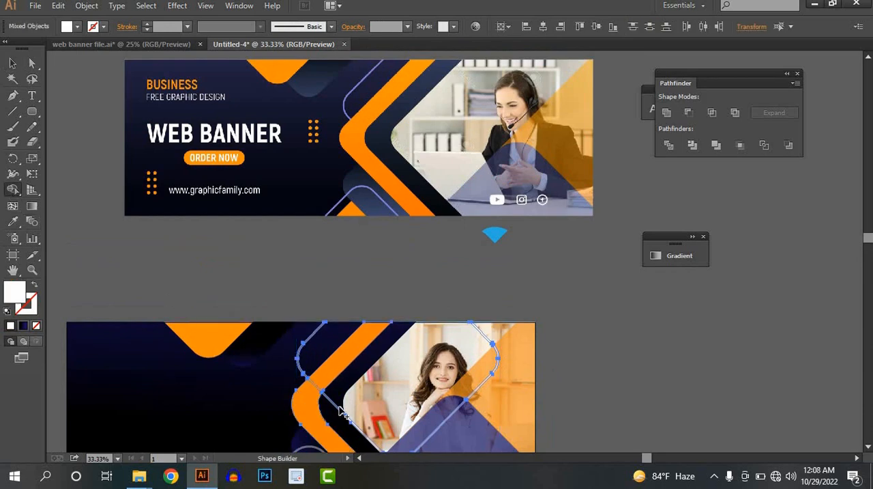
scroll(338, 414, up, 3)
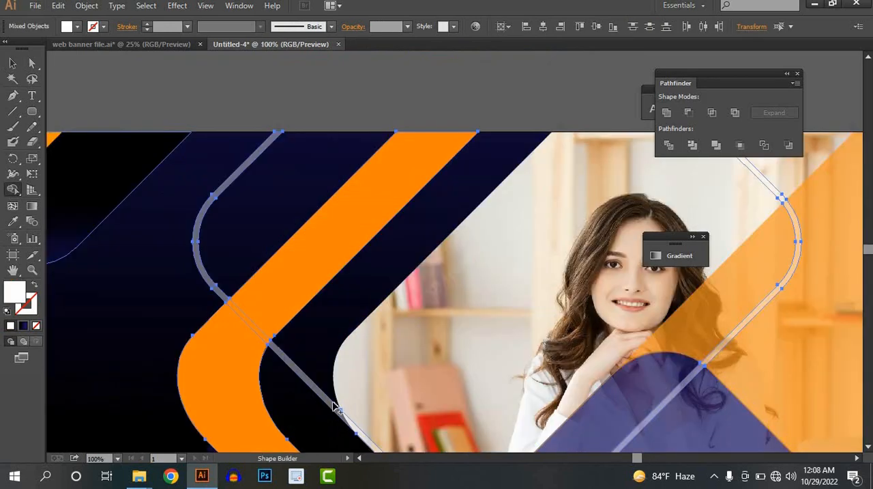
scroll(327, 405, down, 3)
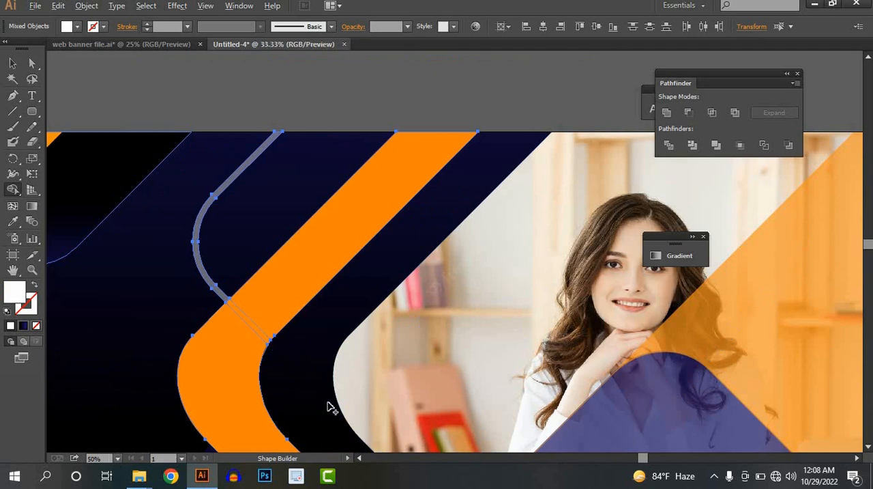
click(12, 62)
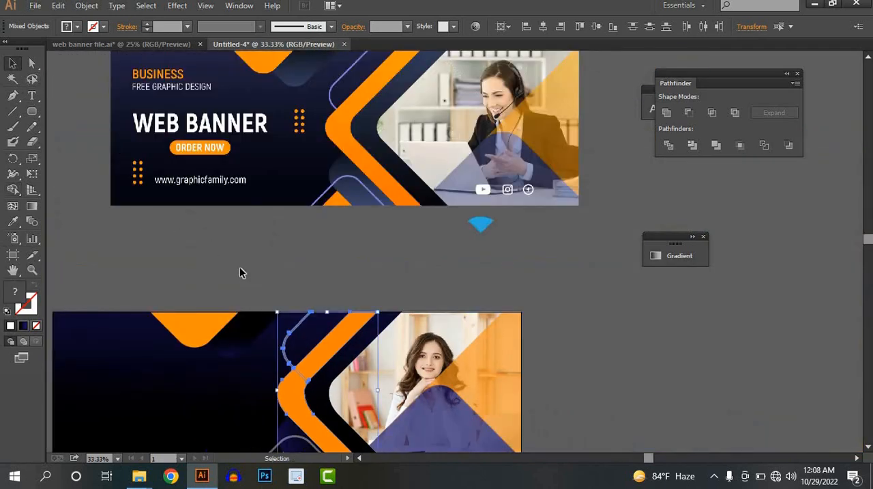
Step: Adjust the upper black diamond's gradient so black fades down into dark blue at its rounded corner
click(277, 271)
drag(250, 327, 390, 277)
click(324, 278)
click(31, 207)
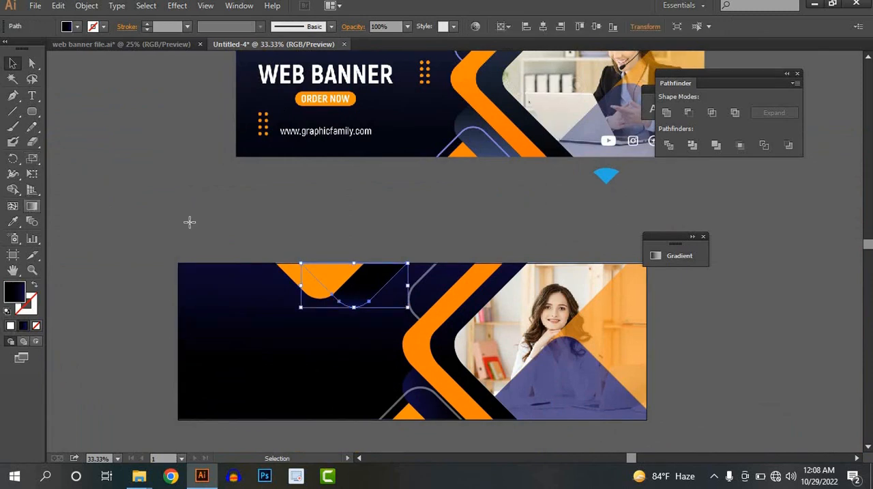
scroll(439, 265, up, 2)
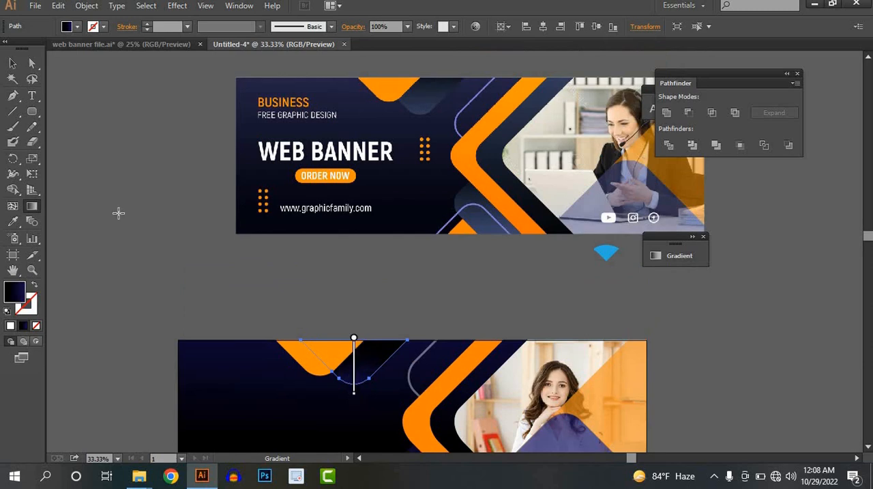
click(13, 64)
click(419, 356)
Step: Delete the leftover blue shape beneath the reference banner
scroll(457, 360, down, 2)
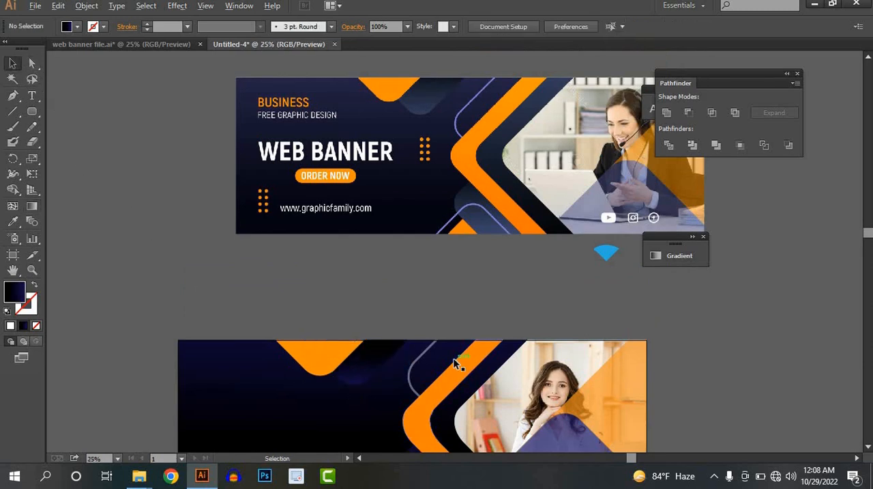
drag(469, 293, 483, 314)
scroll(447, 298, up, 1)
click(507, 192)
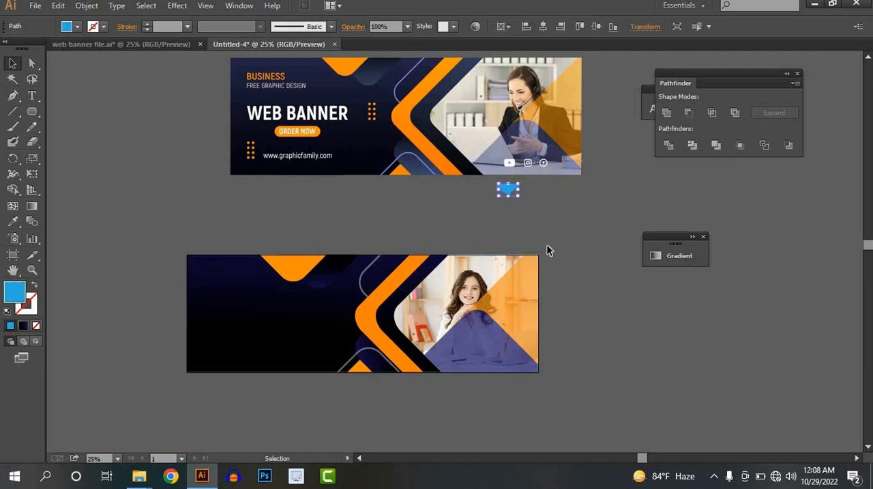
key(Delete)
Step: Draw a small circle with the Ellipse tool on the new banner's dark area, beside the orange chevron
scroll(550, 253, up, 1)
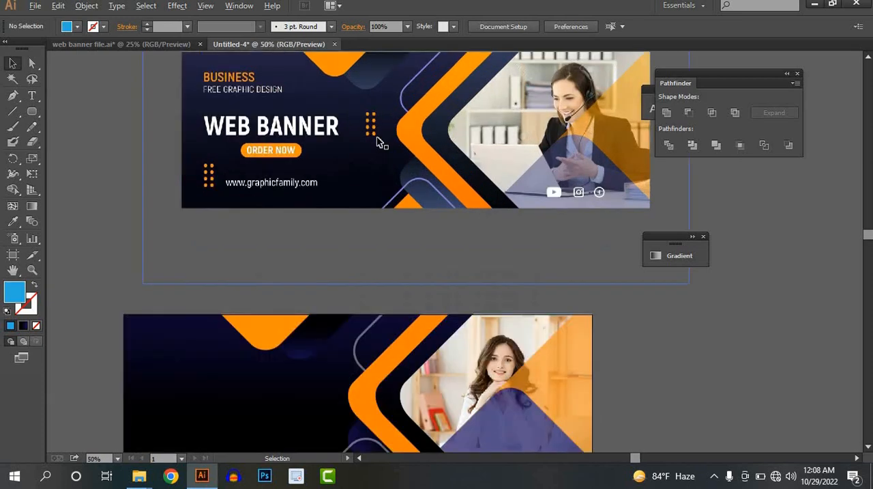
scroll(380, 140, up, 3)
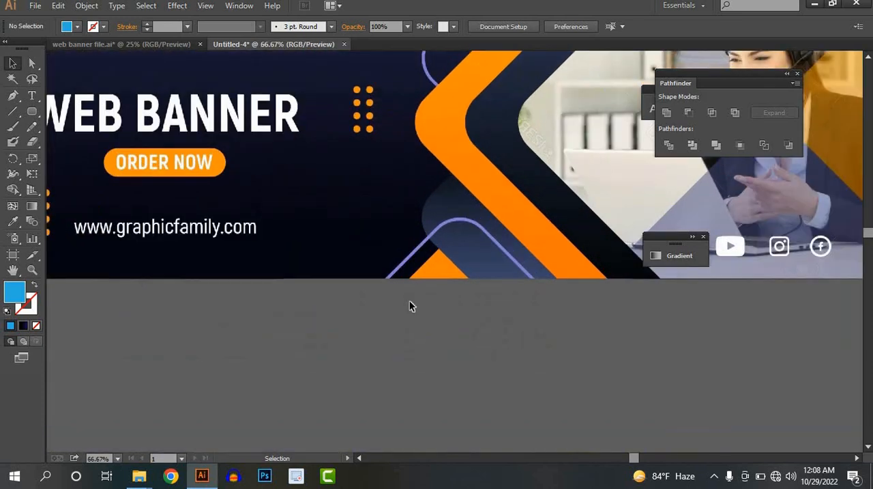
scroll(409, 302, down, 4)
drag(399, 283, 409, 191)
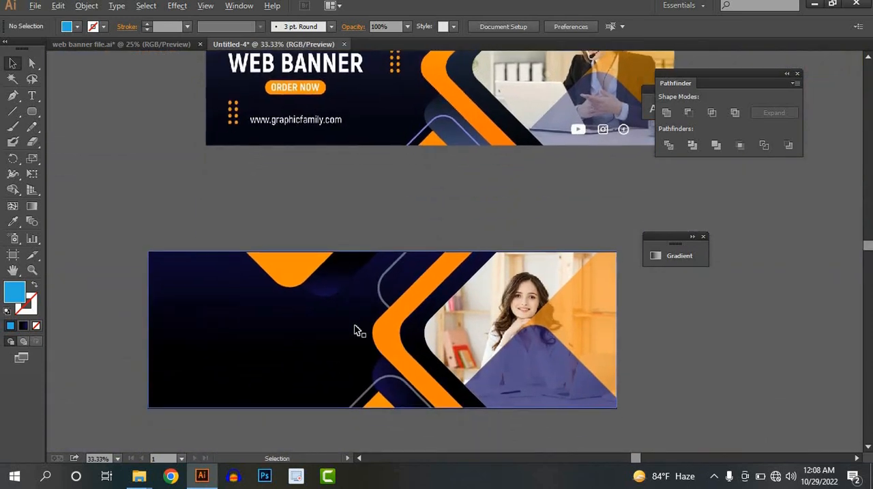
scroll(371, 270, up, 2)
scroll(368, 264, up, 1)
drag(364, 261, 356, 260)
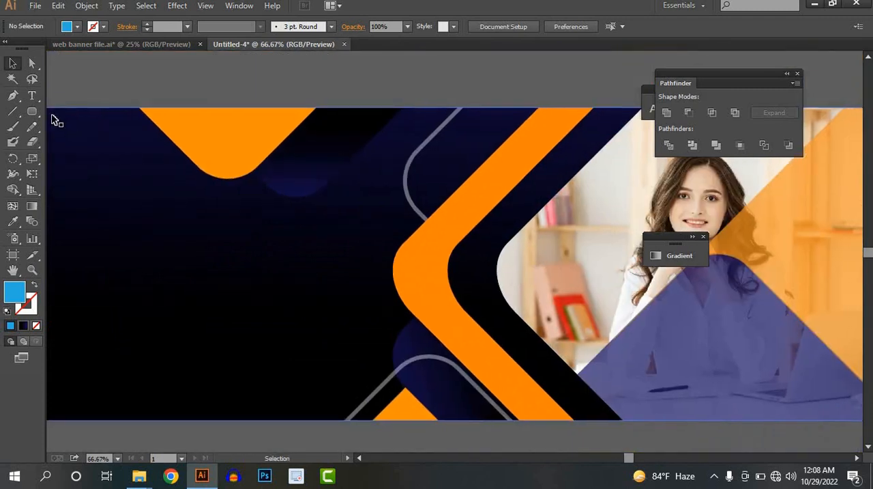
drag(34, 113, 75, 142)
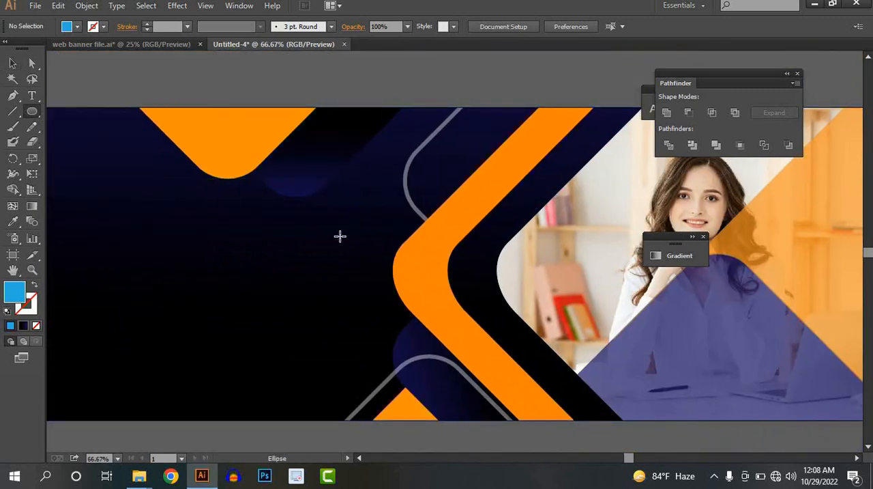
drag(345, 227, 329, 238)
Step: Fill the small circle with the upper diamond's orange using the Eyedropper
click(12, 221)
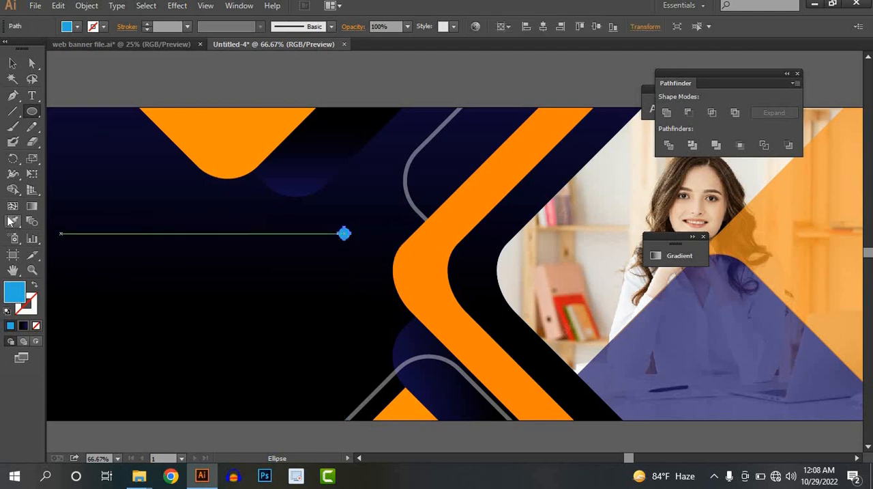
click(201, 150)
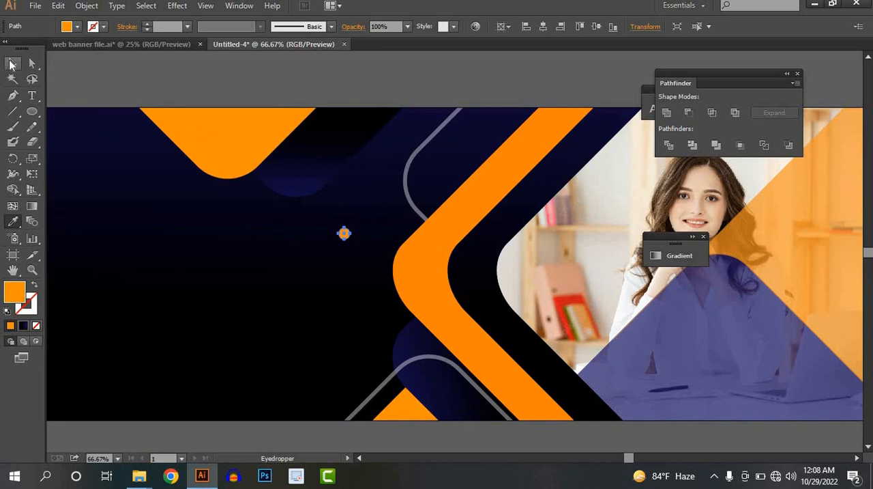
click(11, 64)
click(353, 255)
Step: Shrink the orange dot slightly and duplicate it downwards into a column of four evenly spaced dots
scroll(352, 255, up, 3)
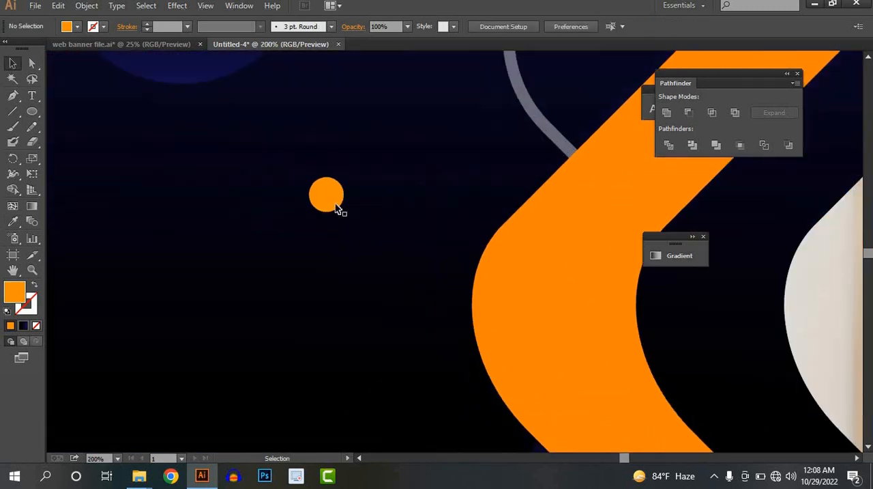
click(339, 210)
drag(342, 179, 321, 252)
key(ctrl+d)
key(ctrl+d)
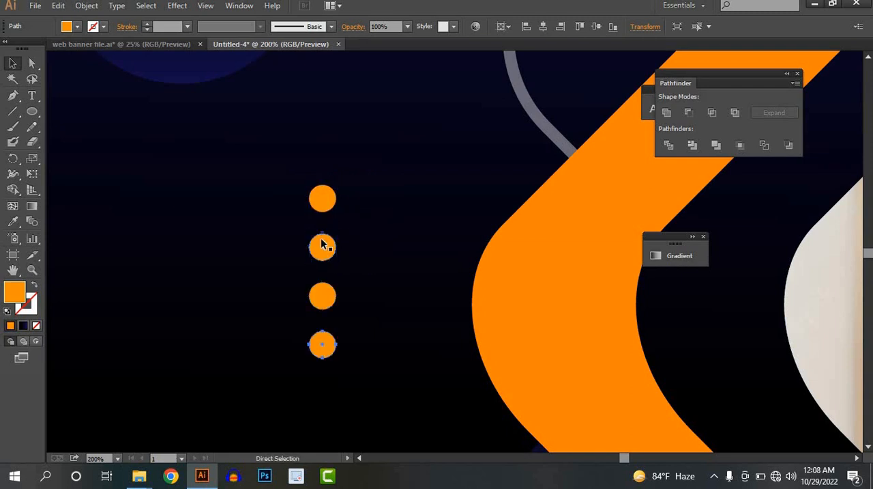
Step: Duplicate the column of four dots to its left, forming a two-by-four dot pattern
click(326, 205)
shift+click(322, 247)
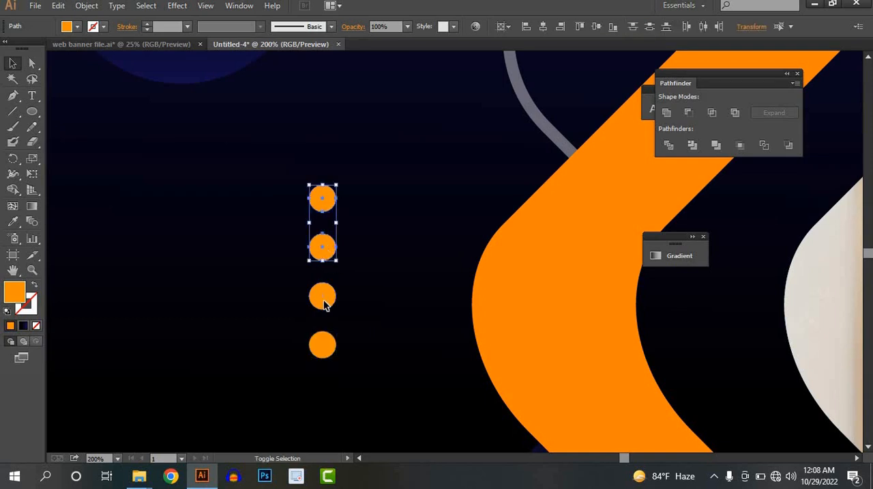
shift+click(323, 295)
shift+click(323, 345)
drag(313, 303, 285, 281)
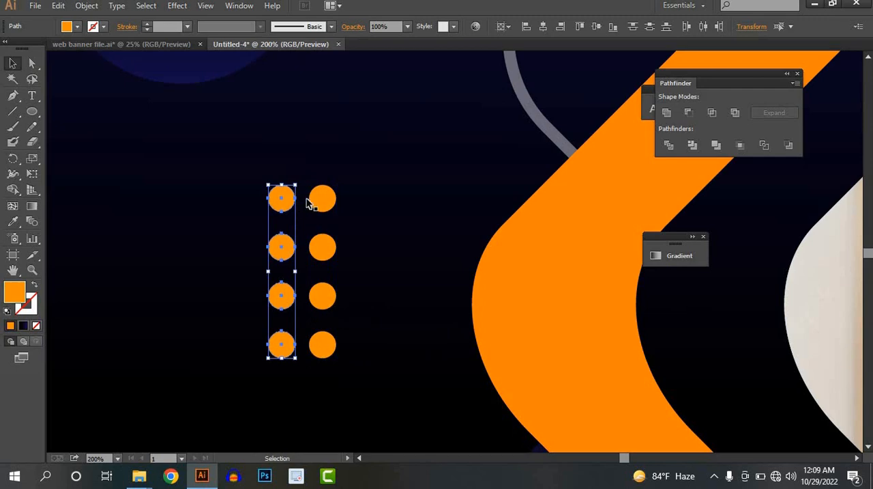
Step: Group all eight orange dots of both columns
shift+click(322, 199)
shift+click(323, 248)
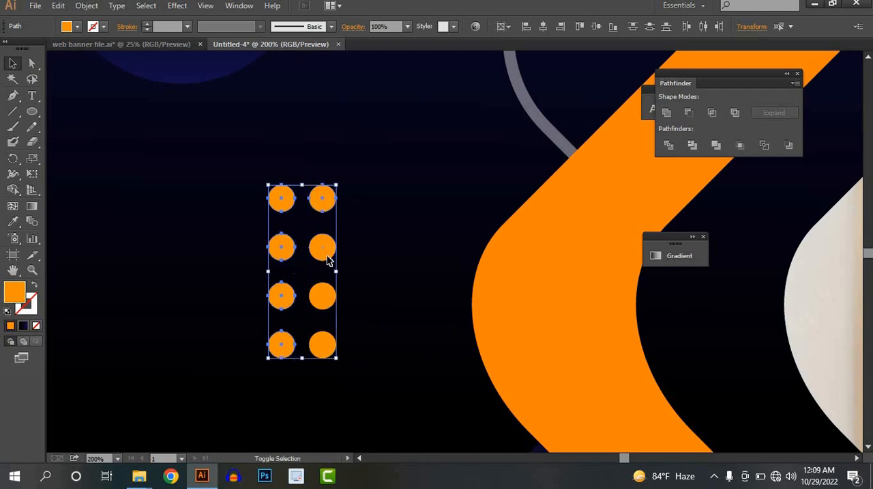
shift+click(323, 345)
key(ctrl+g)
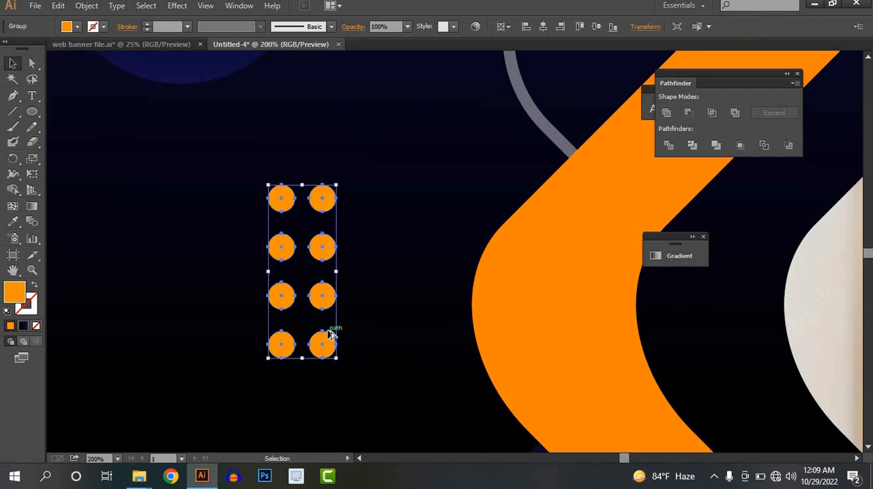
Step: Place a copy of the orange dot group in the new banner's lower-left corner
scroll(329, 333, down, 5)
drag(375, 314, 453, 298)
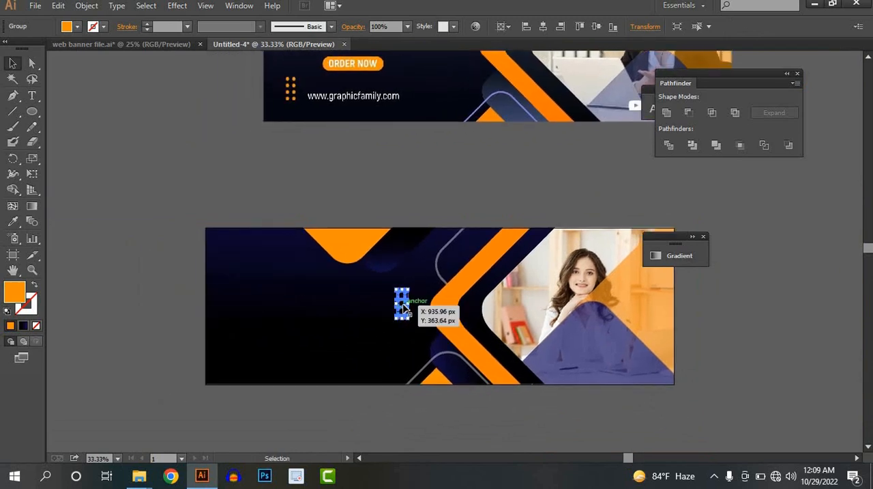
drag(402, 307, 243, 435)
click(326, 399)
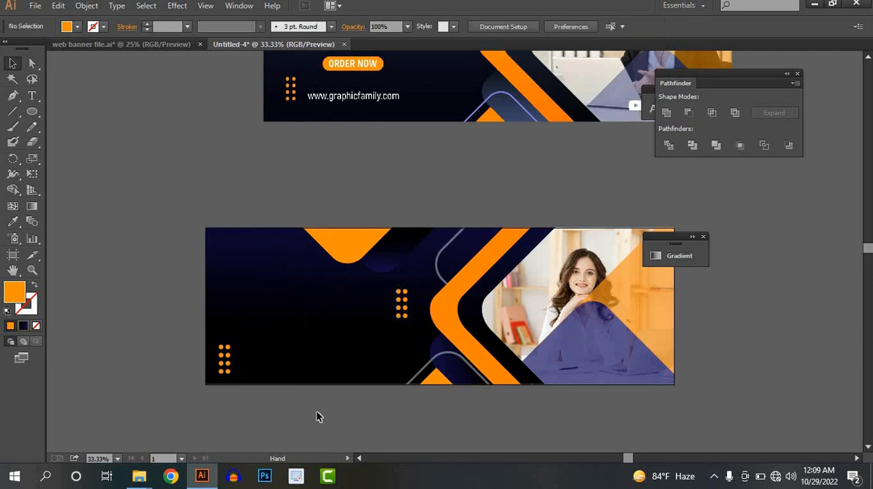
Step: Show the rulers and place a vertical guide near the banner's left edge, through the middle of the lower-left dot group
drag(316, 410, 308, 424)
scroll(335, 361, down, 1)
drag(320, 351, 303, 348)
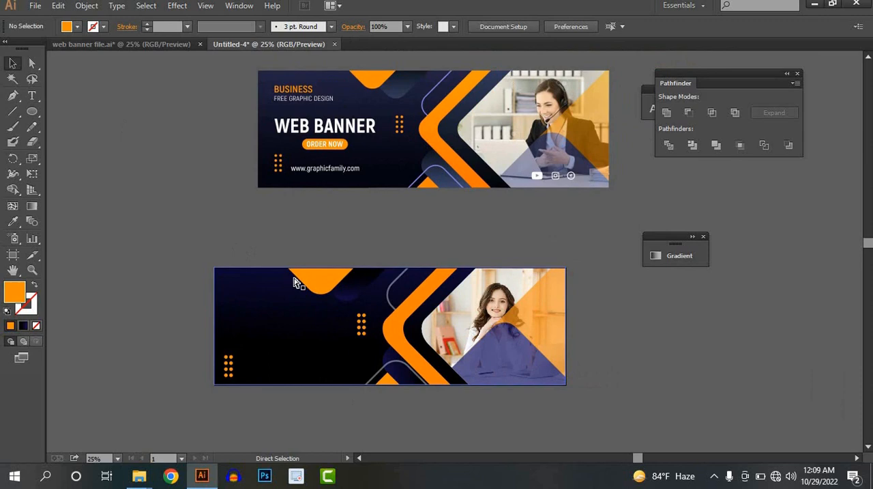
key(ctrl+r)
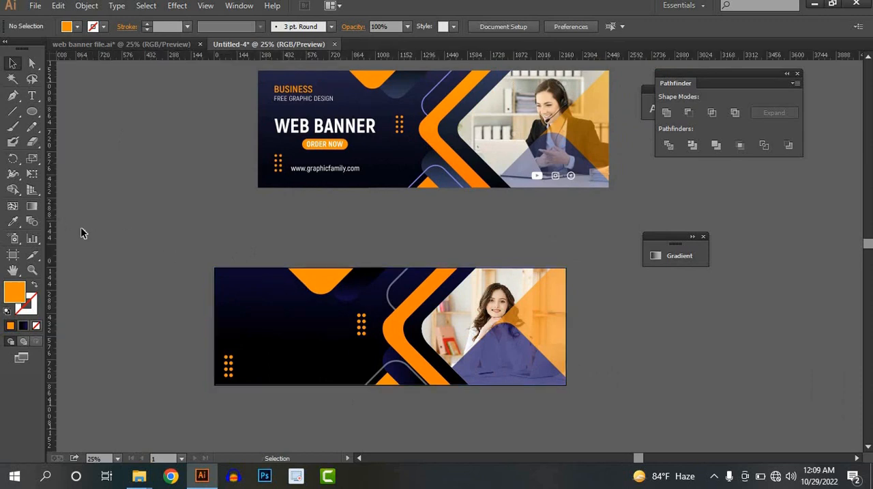
drag(244, 266, 230, 268)
Step: Add the white 50 pt text "BUSINESS" over "YOUR LOGO" in the banner's upper-left area, starting at the vertical guide
click(32, 96)
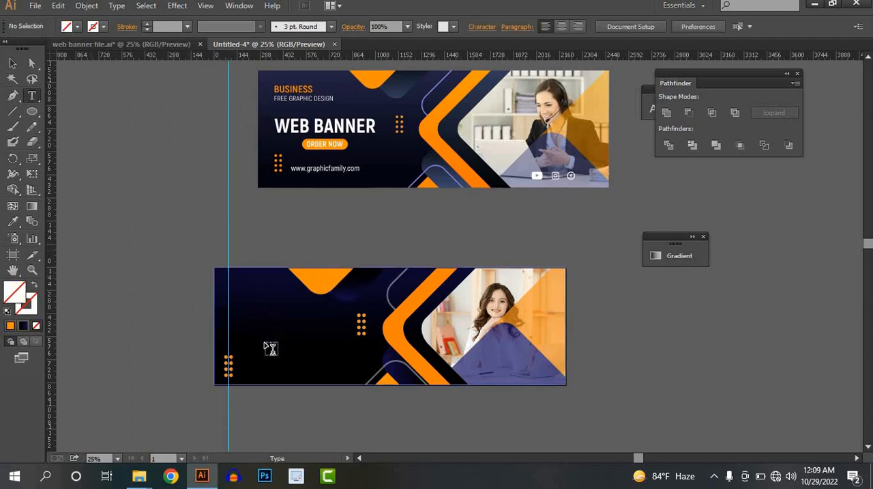
scroll(259, 335, up, 2)
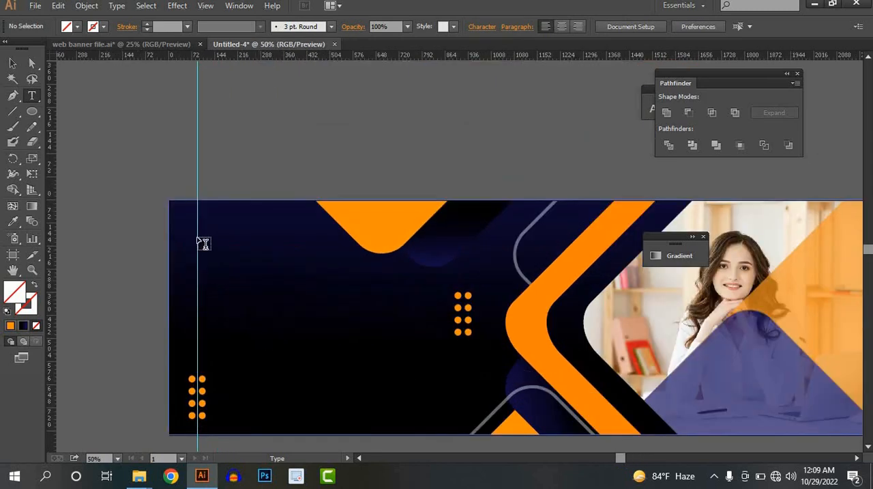
click(203, 240)
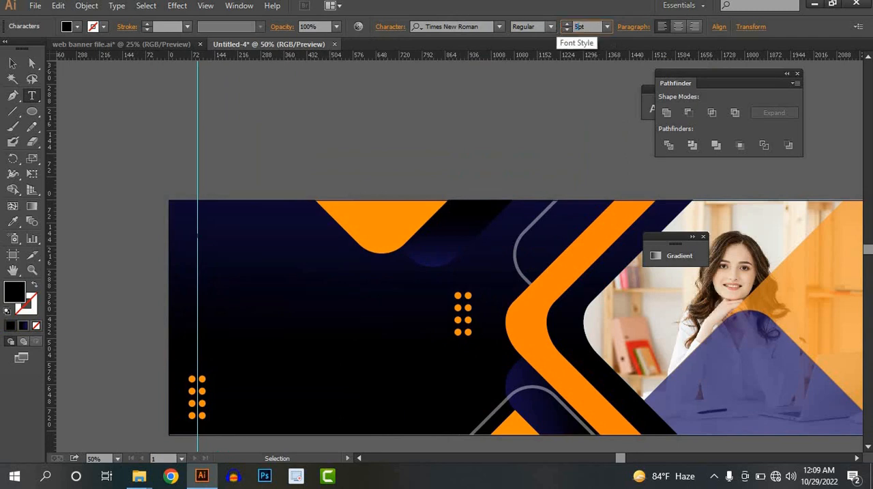
click(288, 264)
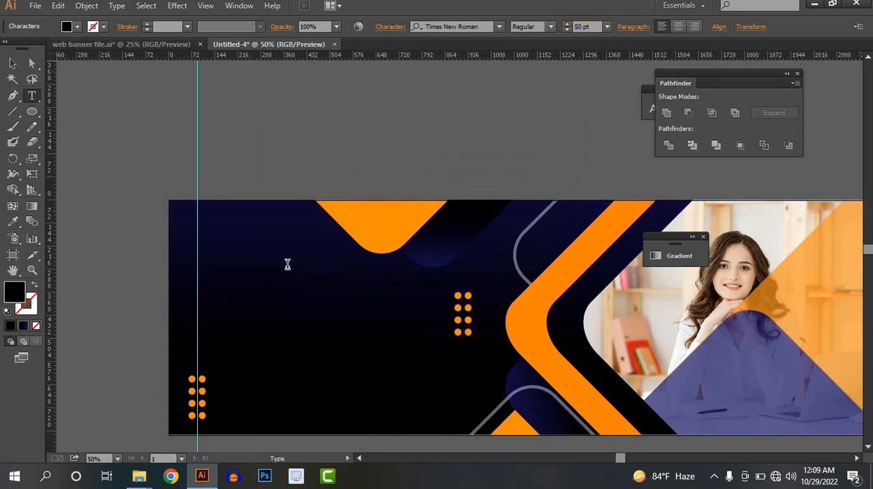
click(77, 27)
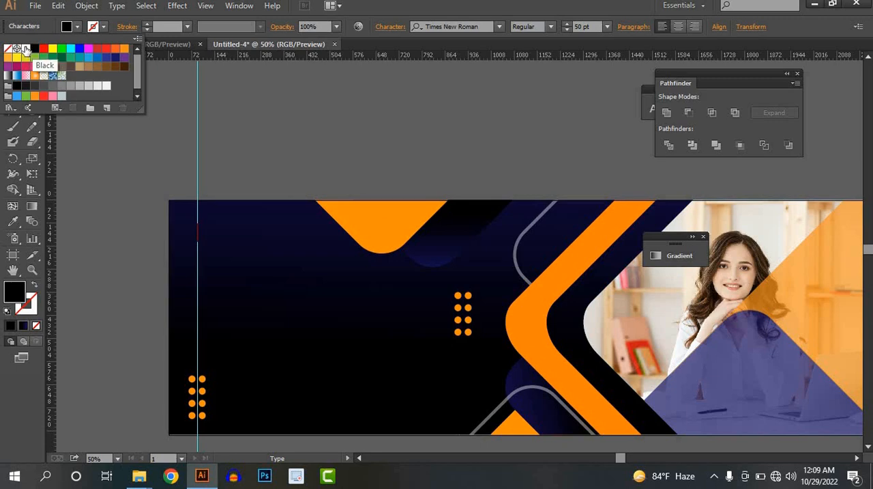
click(25, 48)
click(67, 28)
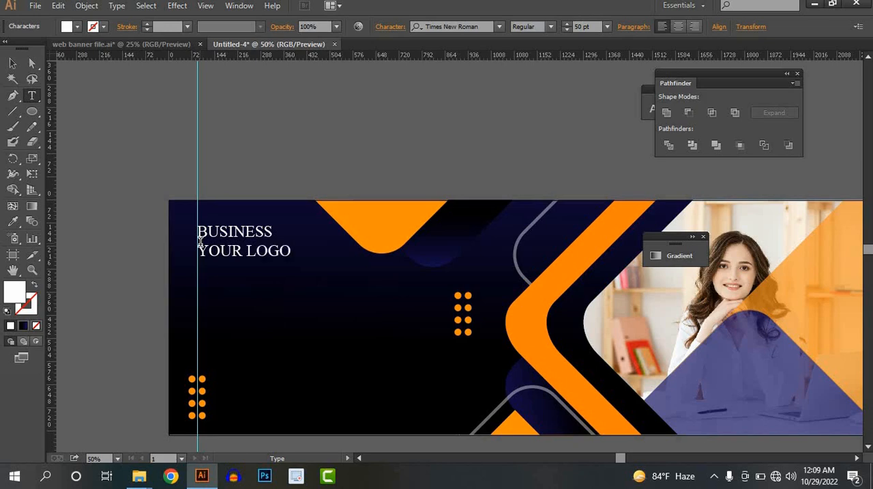
Step: Set the font of the "BUSINESS / YOUR LOGO" text in the new banner to Montserrat SemiBold
click(12, 63)
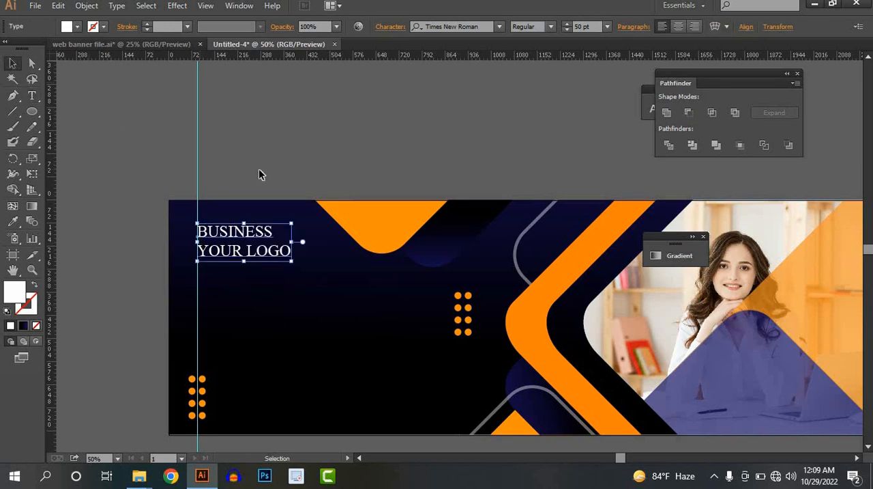
click(260, 171)
scroll(260, 171, down, 3)
scroll(275, 277, up, 1)
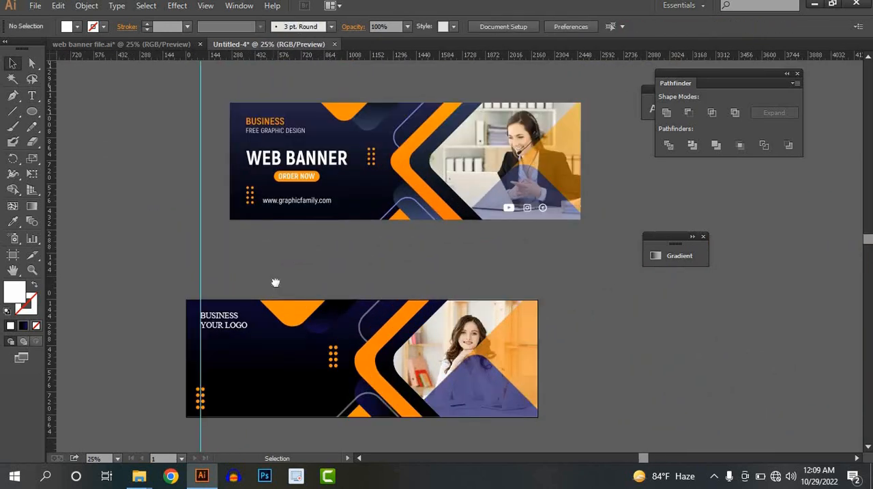
click(239, 312)
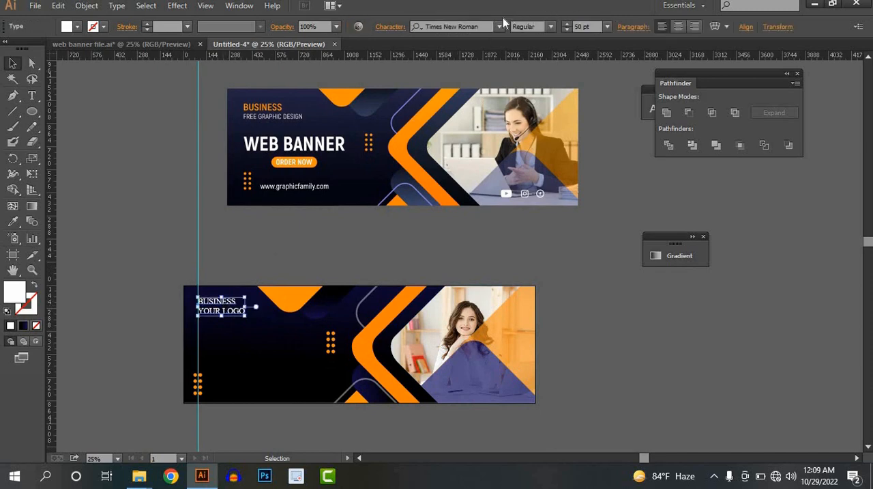
click(500, 26)
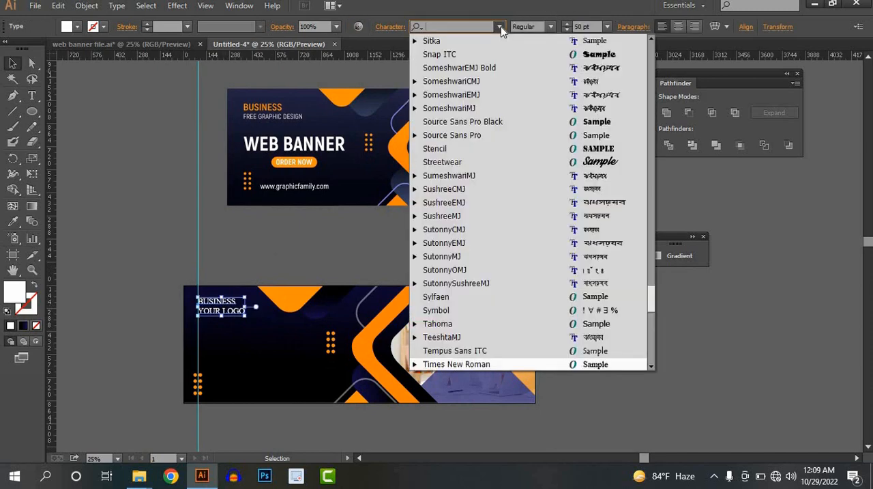
text(MONT)
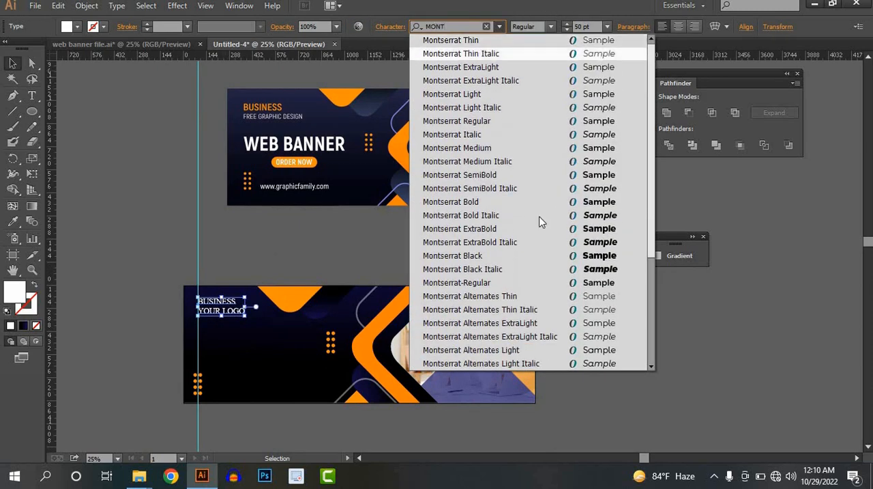
click(488, 177)
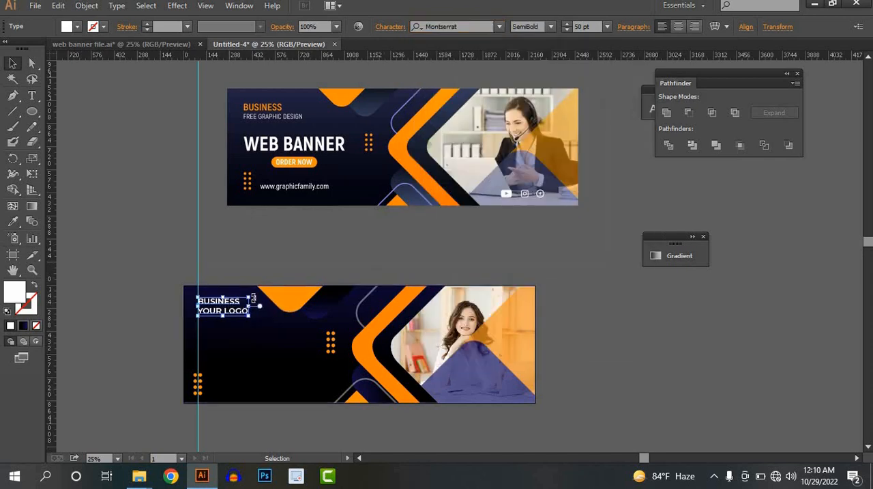
Step: Recolour the word "BUSINESS" in the new banner with the orange sampled from the reference banner's "BUSINESS" text
double_click(240, 300)
drag(241, 300, 172, 300)
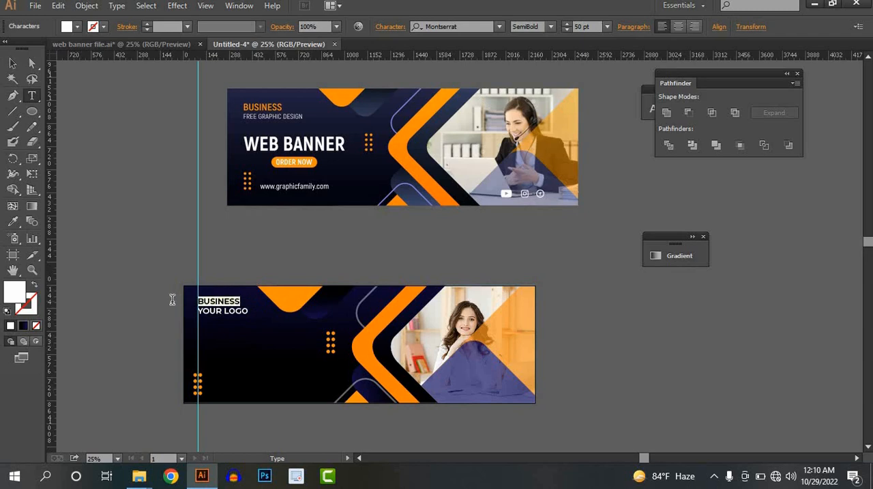
click(14, 222)
click(243, 106)
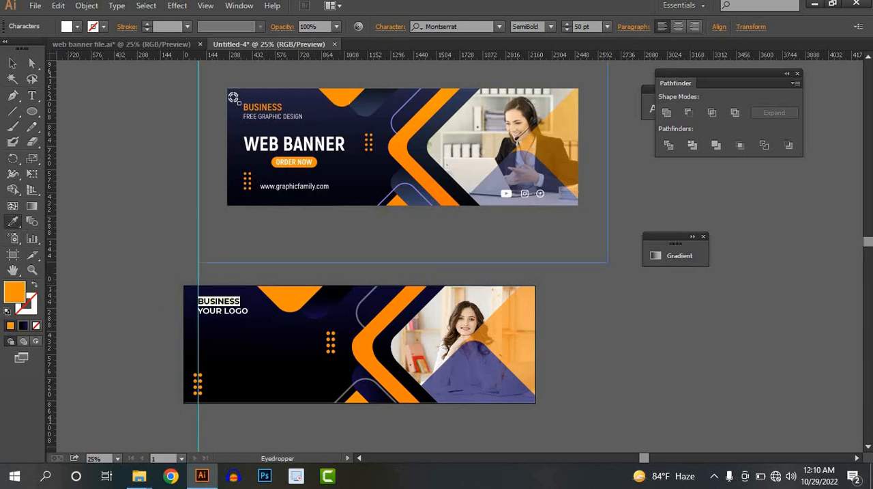
click(13, 63)
click(140, 201)
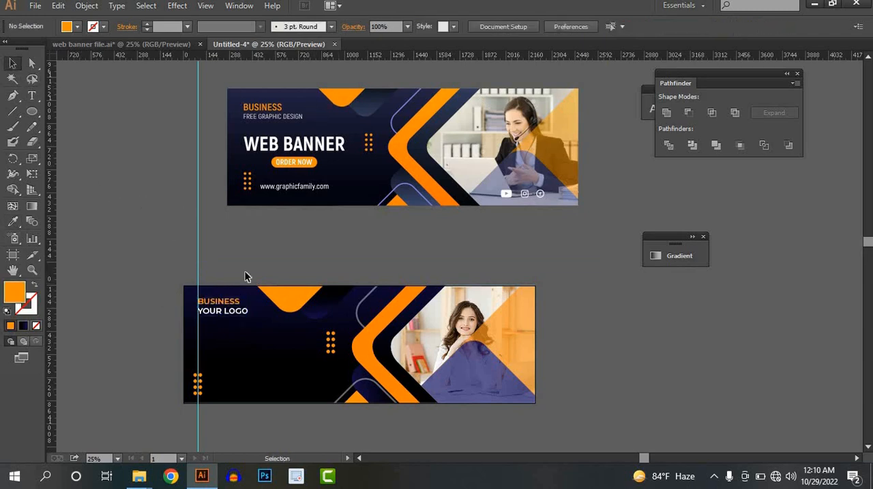
Step: Set the "YOUR LOGO" line to the Montserrat Regular weight
double_click(236, 312)
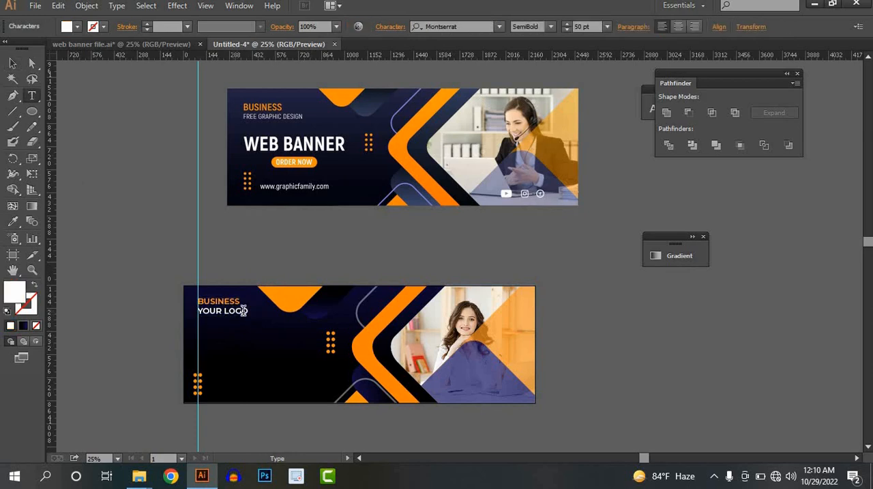
key(ctrl+a)
click(552, 26)
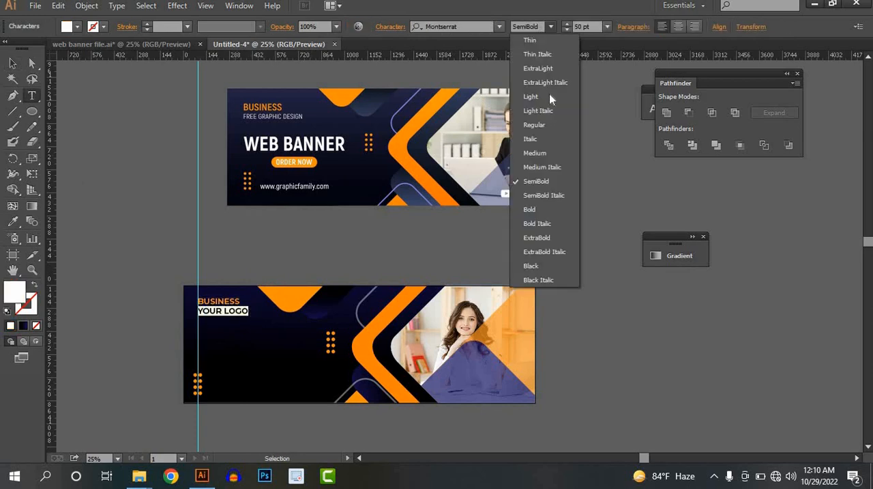
click(540, 124)
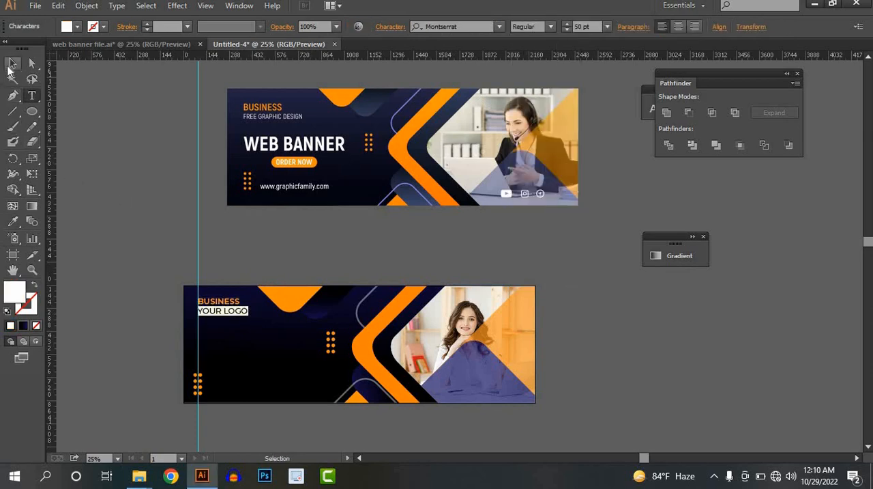
click(12, 62)
click(281, 279)
Step: Add the text "WEB BANNER" below the logo text, starting at the vertical guide, and colour it white
scroll(281, 287, down, 2)
scroll(285, 300, down, 3)
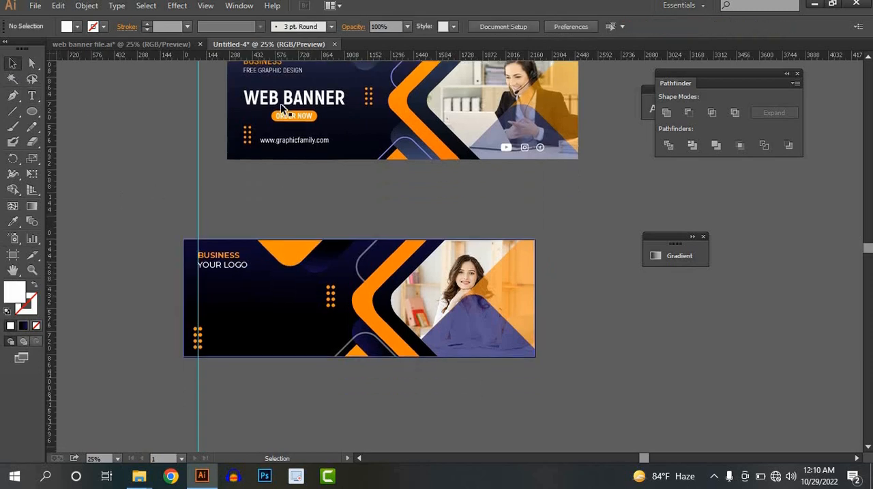
click(31, 95)
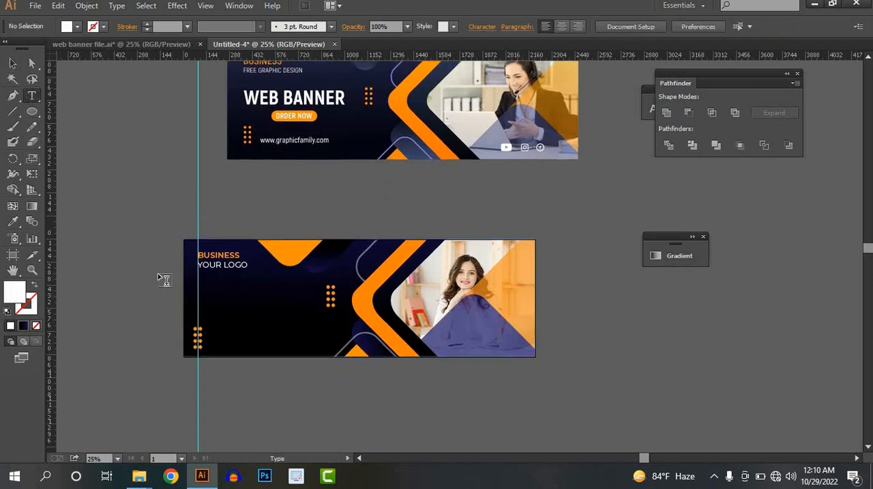
click(299, 302)
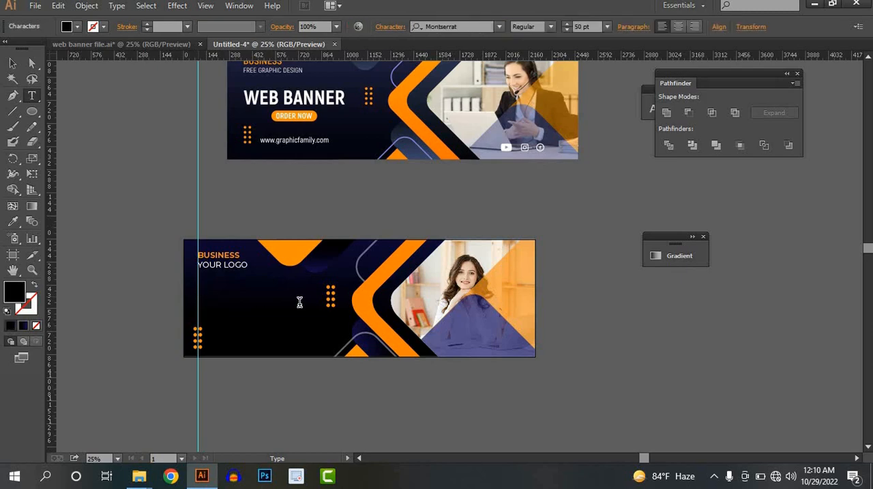
click(13, 62)
click(75, 26)
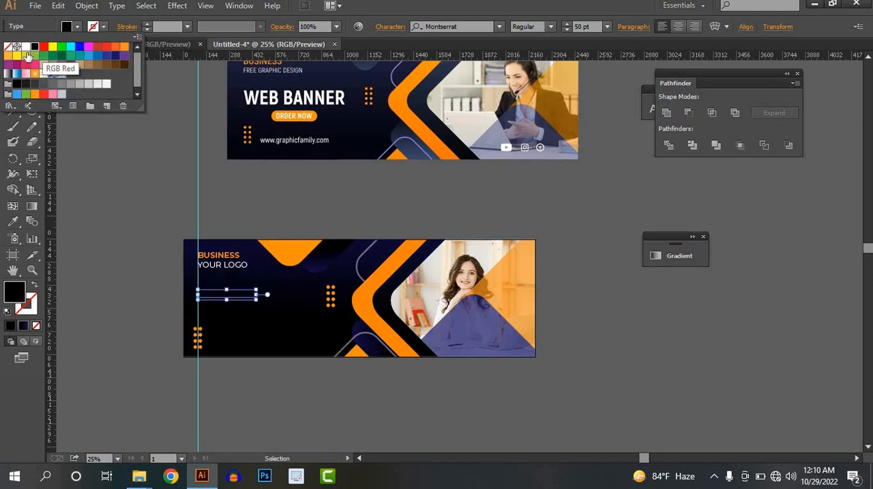
click(26, 46)
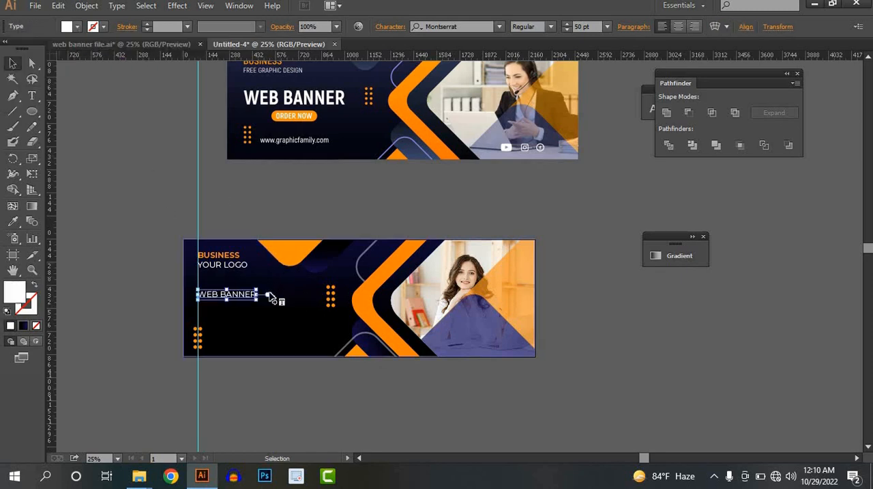
Step: Enlarge the "WEB BANNER" text to about 96 pt and set its weight to Black
drag(260, 301, 310, 336)
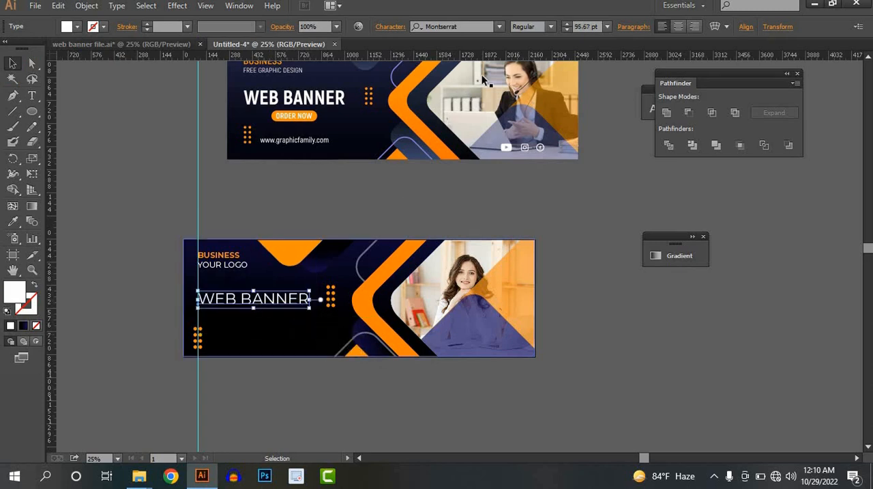
click(551, 27)
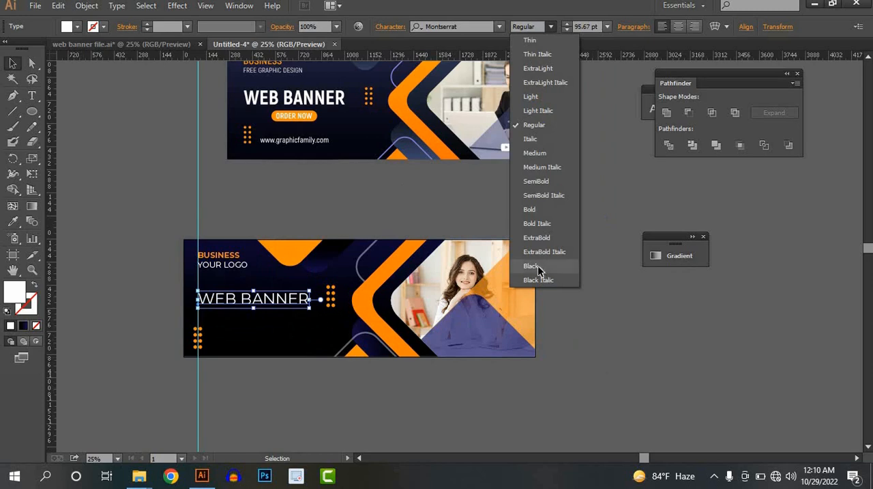
click(540, 266)
click(279, 429)
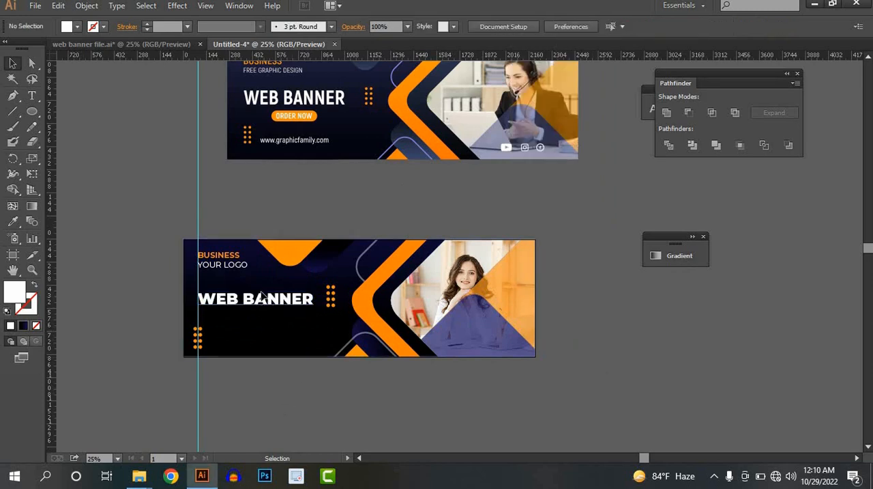
Step: Stretch the "WEB BANNER" text taller to about 147 pt and set its weight to Bold
click(260, 298)
drag(259, 284, 258, 275)
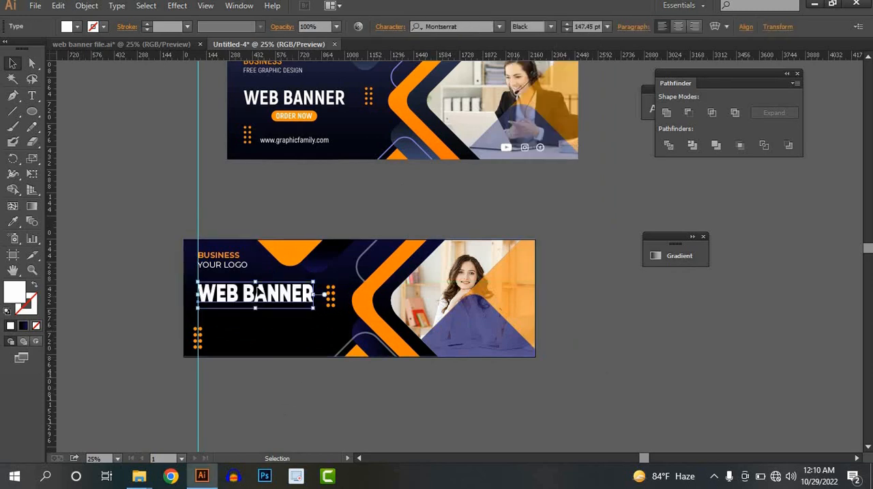
click(550, 26)
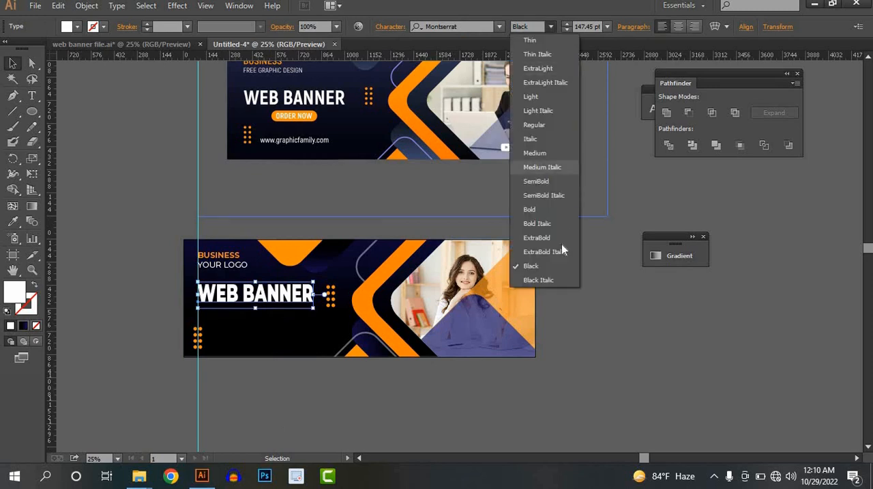
click(569, 206)
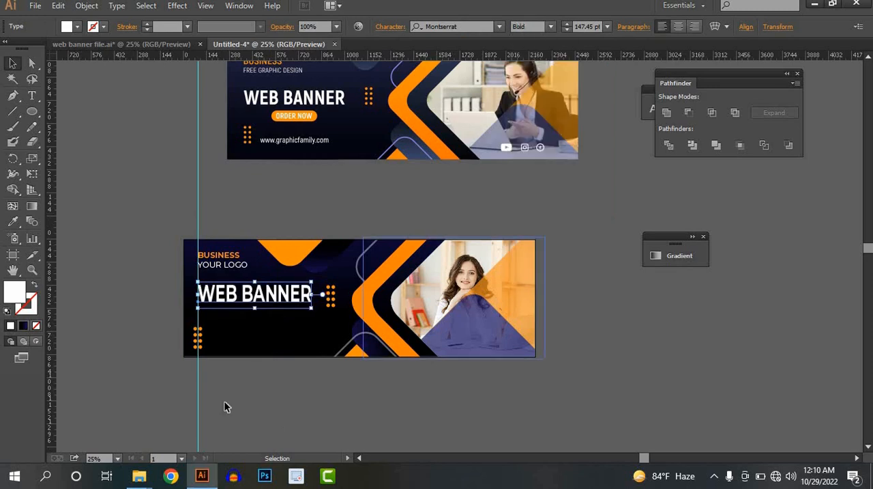
click(267, 428)
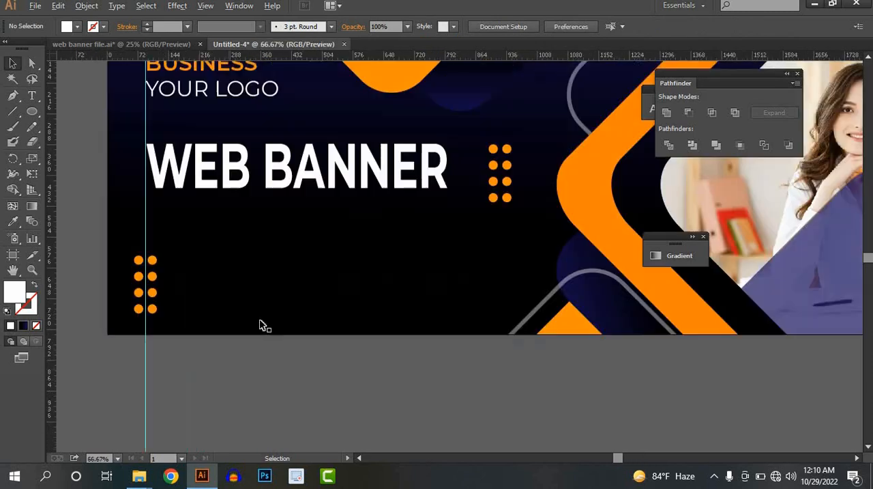
Step: Draw a wide rounded rectangle with fully rounded ends beneath the "WEB BANNER" text
scroll(229, 367, up, 3)
drag(32, 115, 71, 130)
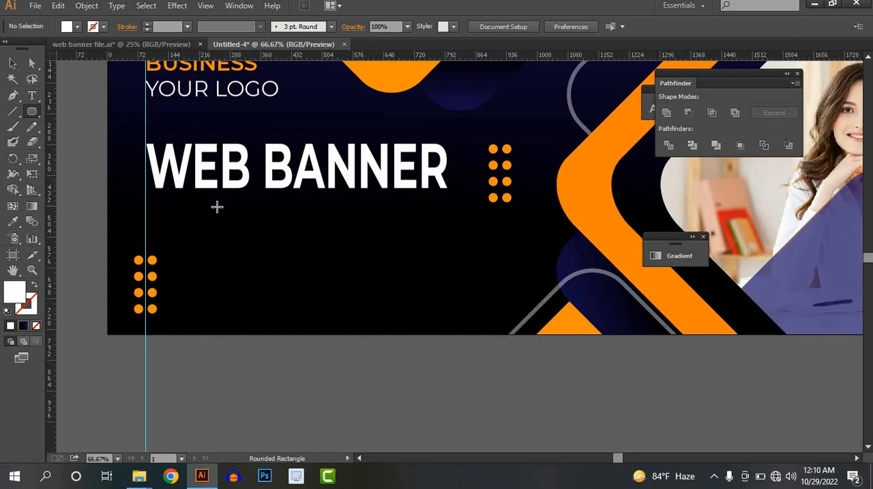
drag(217, 206, 371, 263)
key(v)
scroll(398, 241, down, 2)
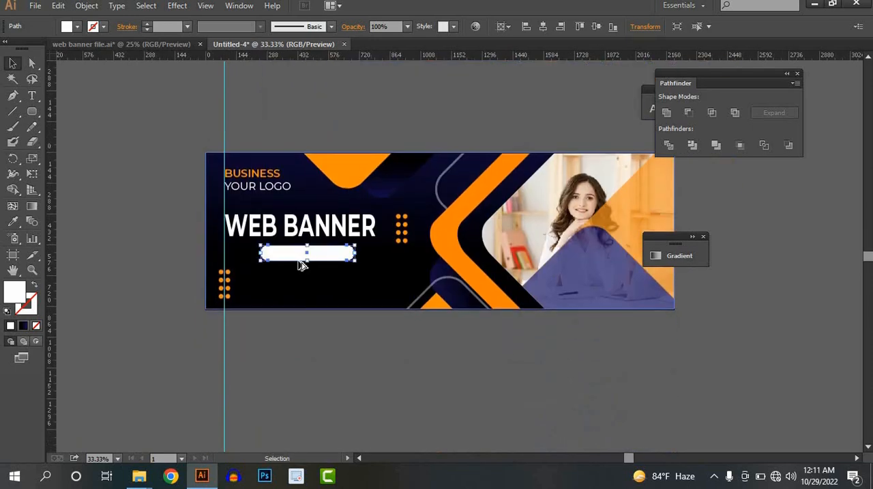
Step: Fill the rounded rectangle with the banner's sampled orange and extend its lower edge slightly downward
scroll(302, 264, up, 2)
click(12, 224)
click(380, 87)
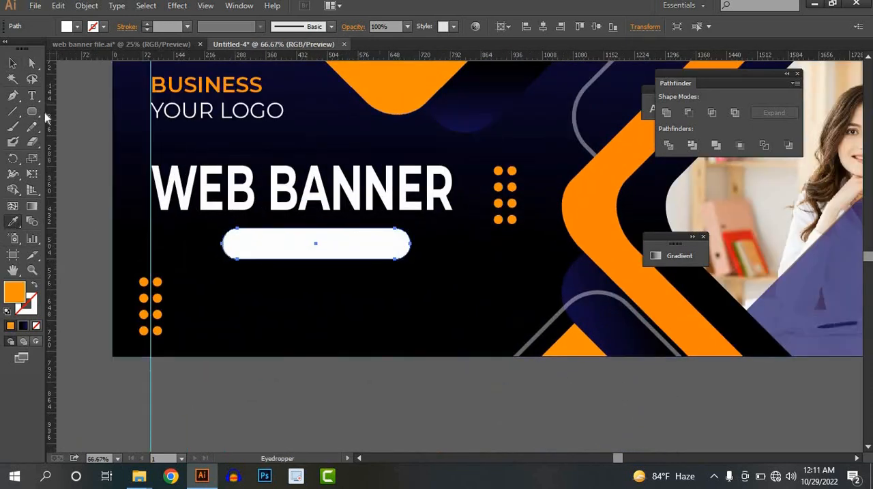
key(v)
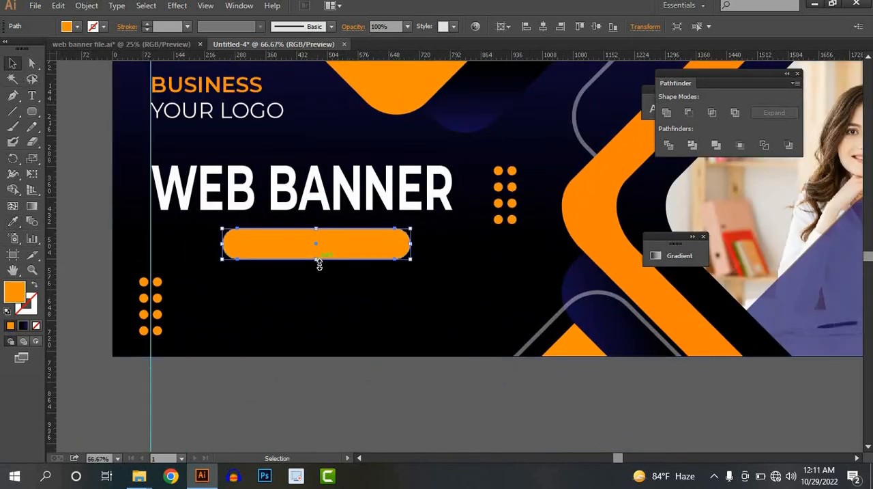
drag(316, 259, 316, 267)
click(265, 359)
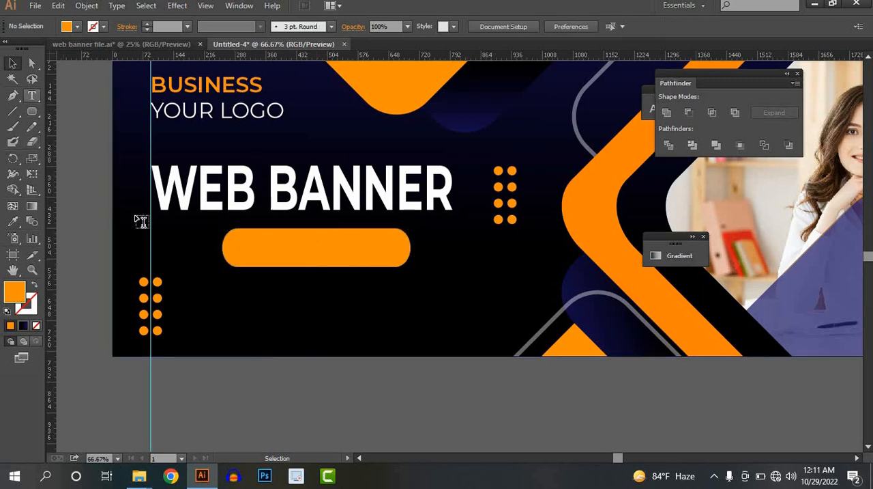
Step: Add the white 50 pt Montserrat Bold text "ORDER NOW" and centre it on the orange rounded rectangle
click(244, 249)
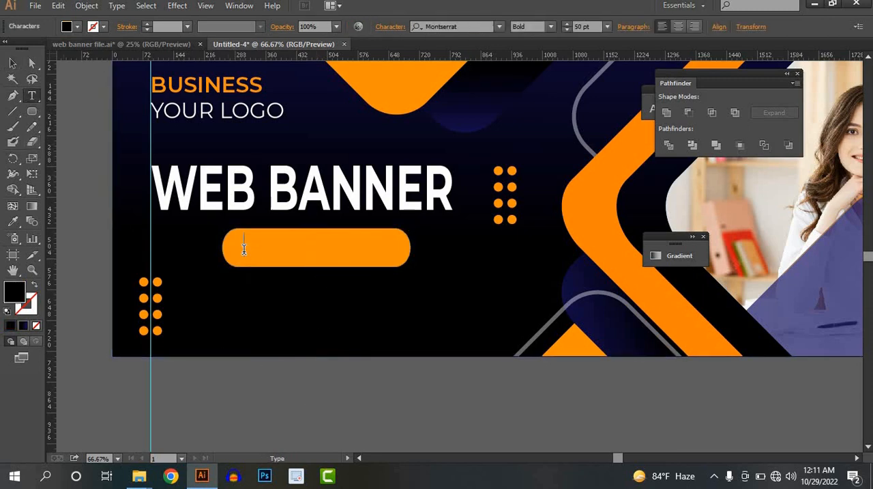
text(ORDER)
text(NOW)
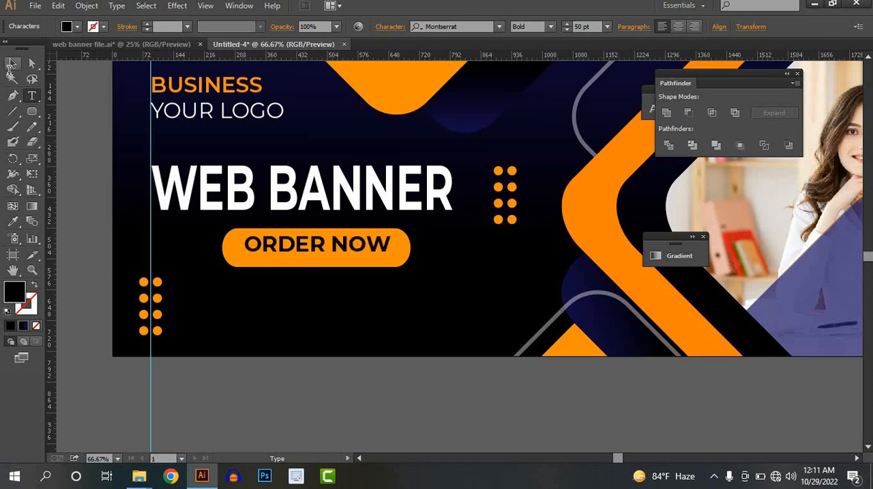
click(10, 65)
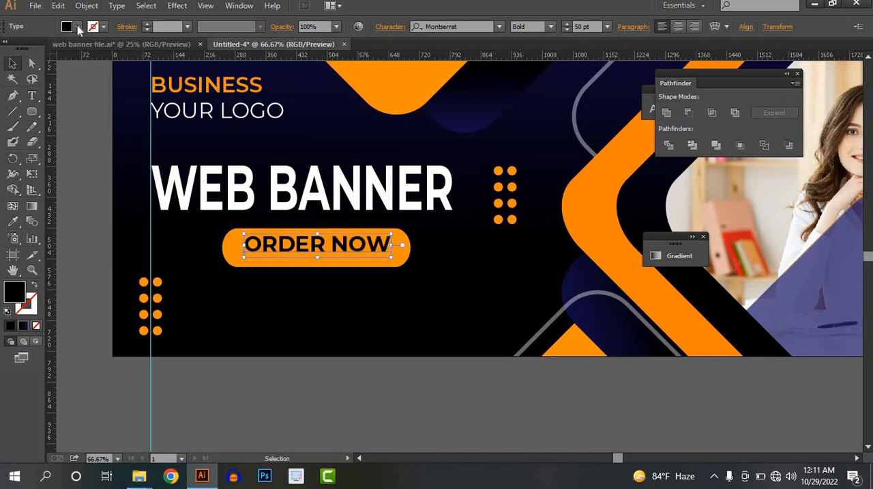
click(77, 26)
click(25, 48)
click(275, 404)
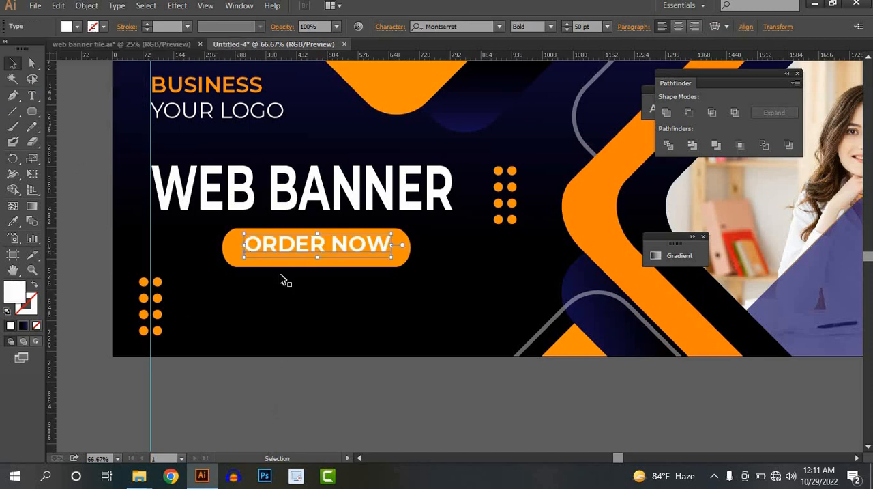
drag(293, 238, 288, 243)
click(380, 400)
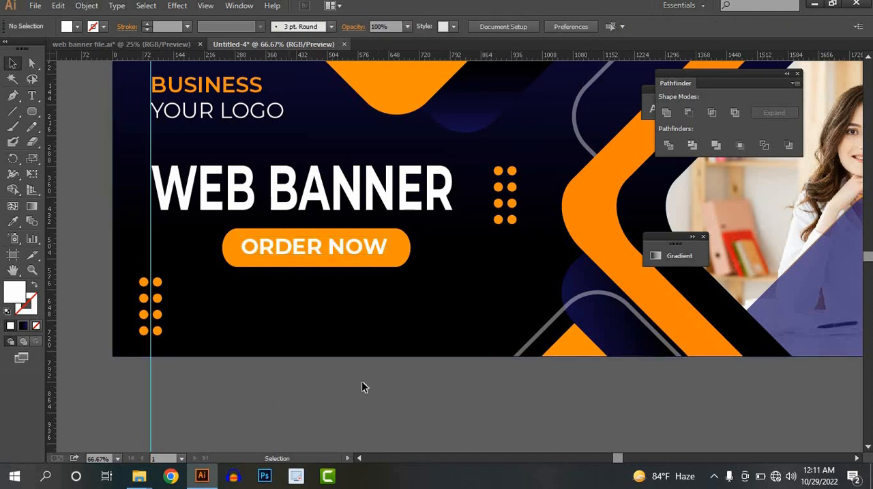
scroll(360, 384, down, 1)
click(32, 97)
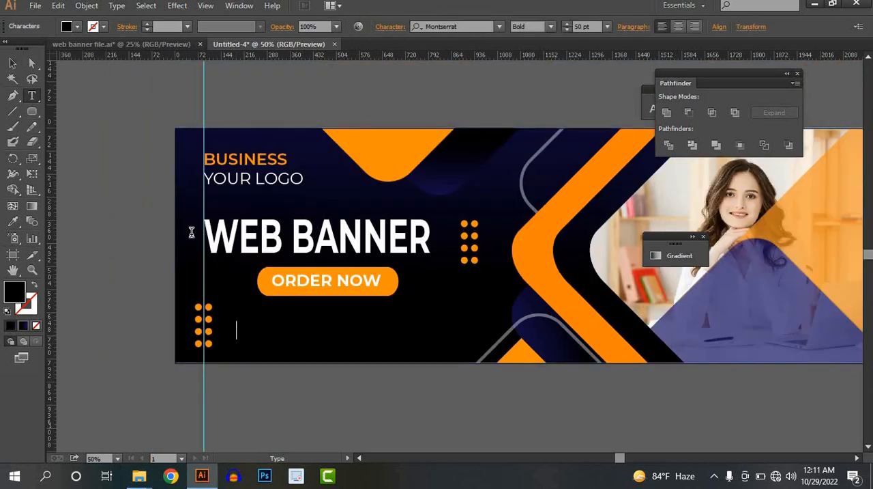
click(77, 27)
click(26, 49)
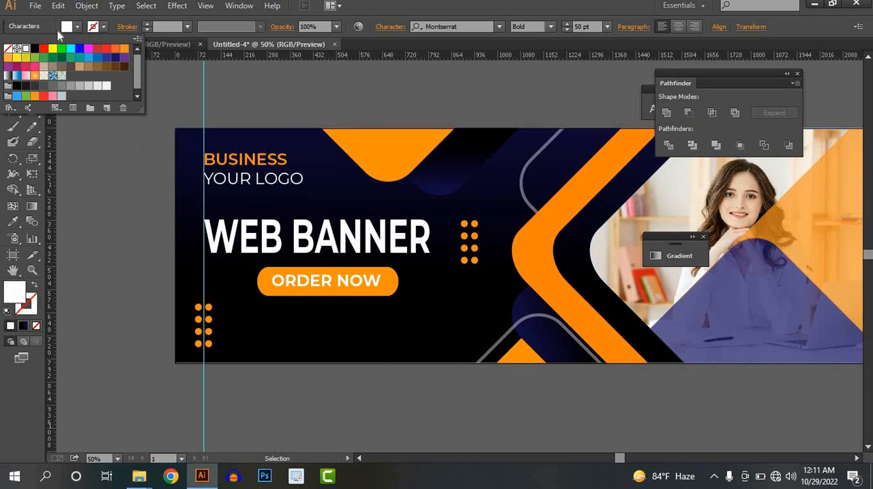
click(237, 330)
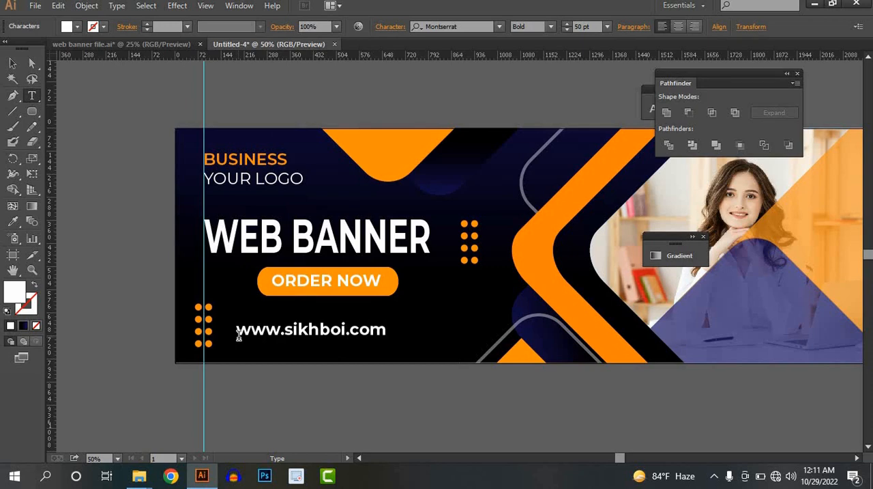
Step: Set the website text's weight to Regular, shrink it and place it beside the lower dot pattern
click(13, 63)
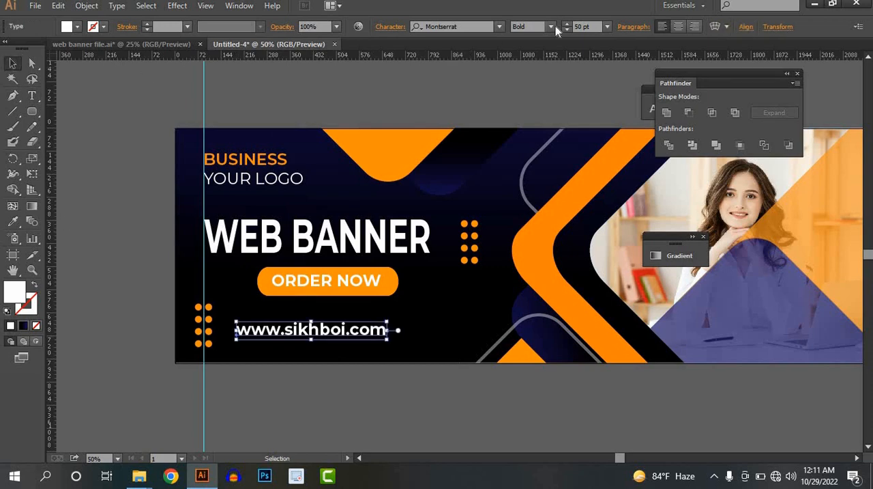
click(550, 26)
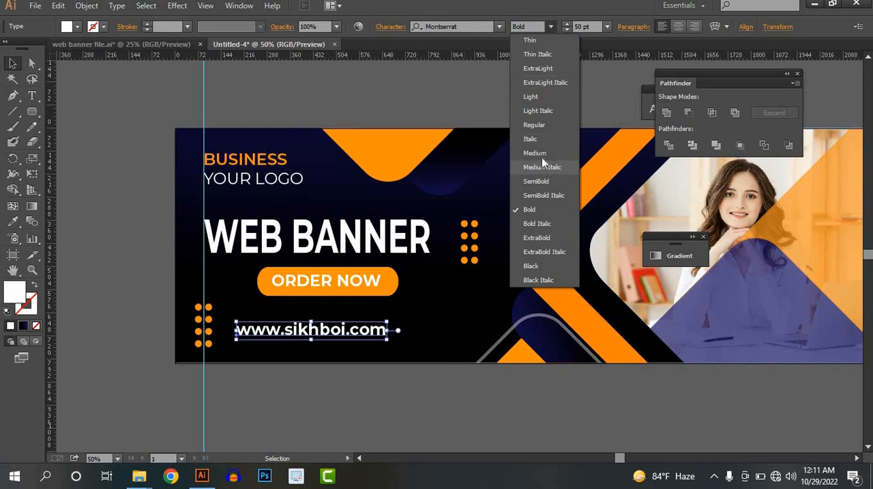
click(535, 126)
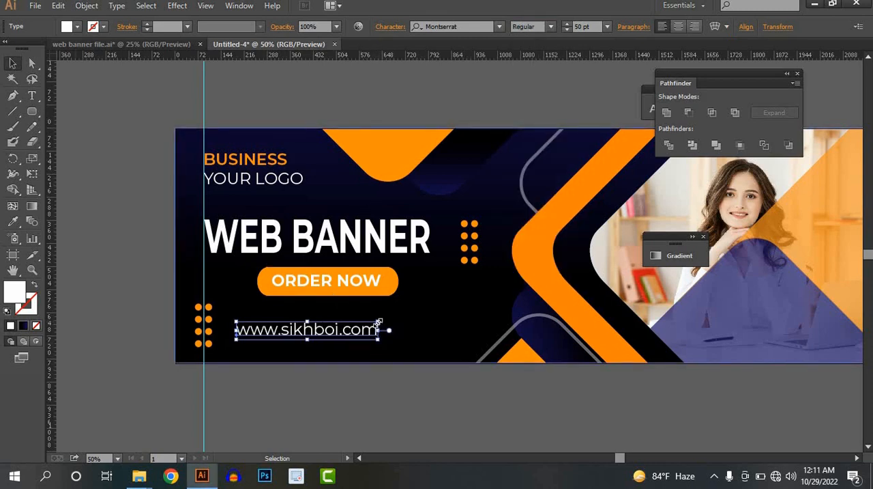
drag(378, 322, 289, 337)
click(296, 355)
click(332, 401)
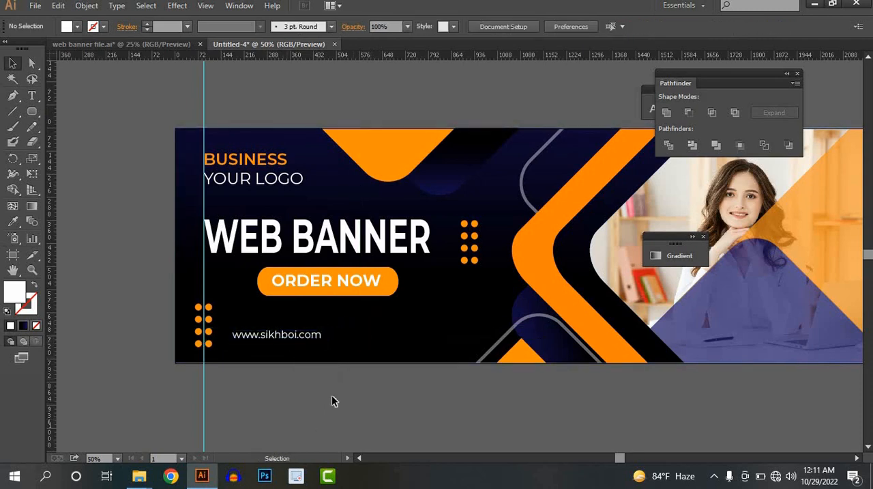
Step: Enlarge the website text slightly to match the proportions of the reference banner
scroll(333, 396, down, 1)
drag(389, 275, 330, 320)
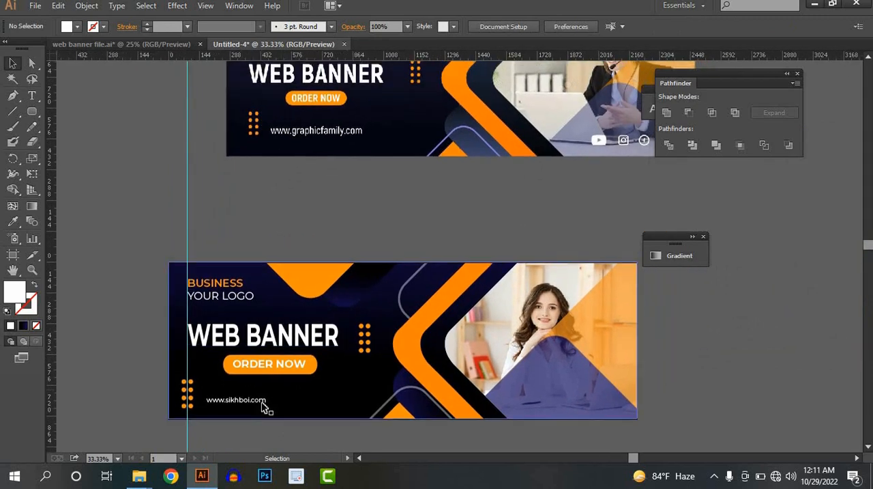
click(264, 404)
drag(267, 395, 299, 400)
click(295, 429)
Step: Open the Illustrator document "icon file" from the Music folder
drag(398, 306, 300, 359)
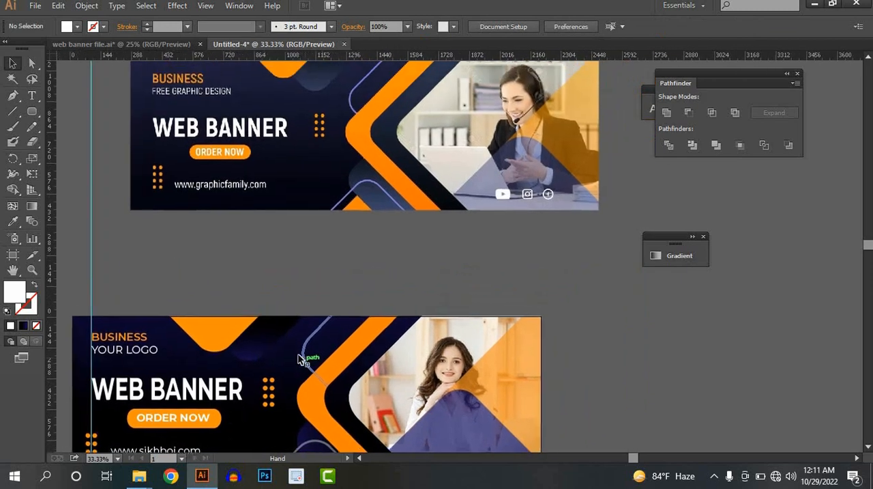
scroll(298, 348, down, 1)
scroll(299, 348, down, 1)
drag(344, 332, 397, 302)
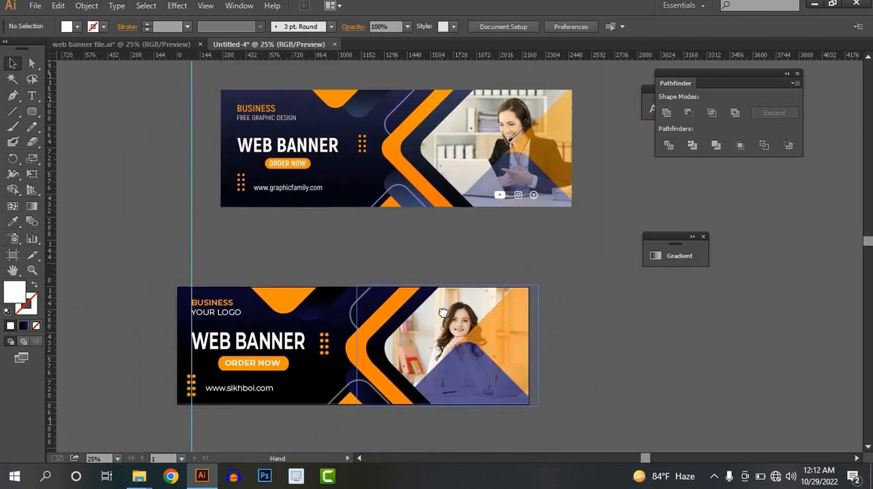
scroll(366, 250, down, 1)
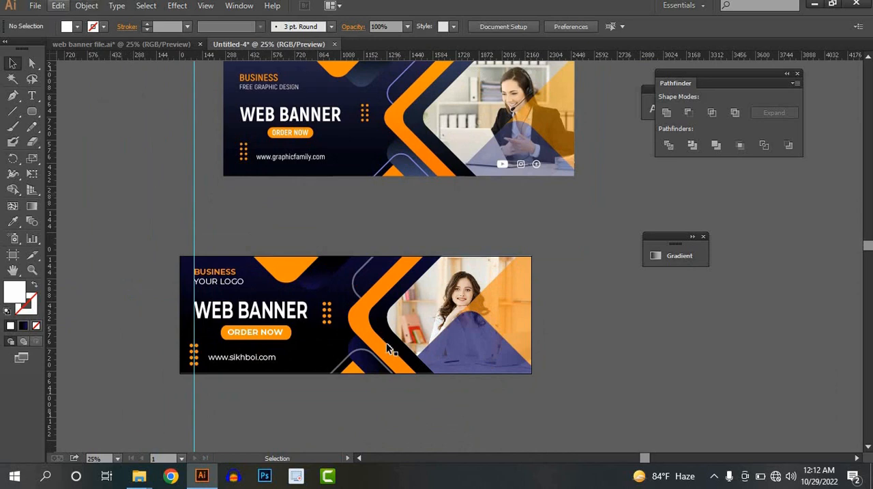
click(34, 5)
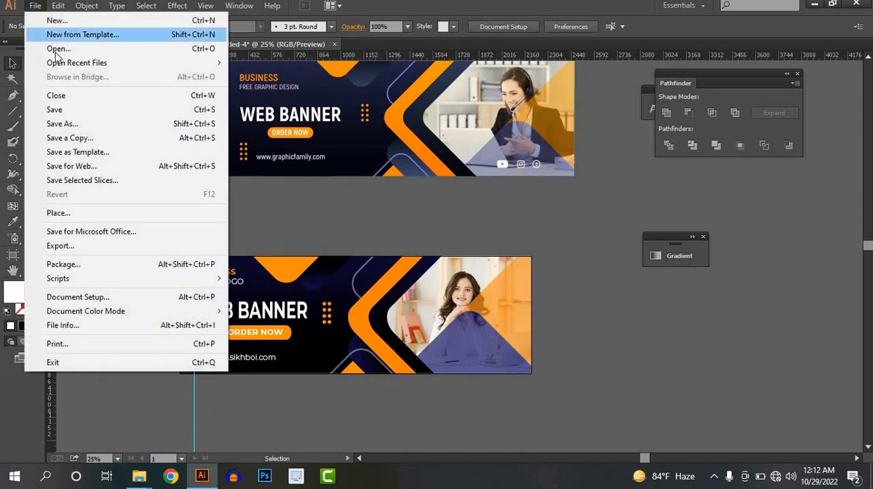
click(25, 52)
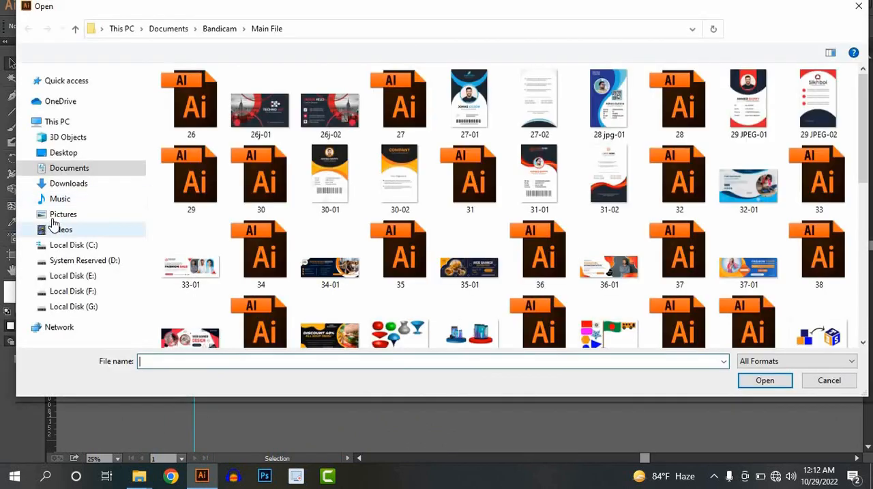
click(60, 199)
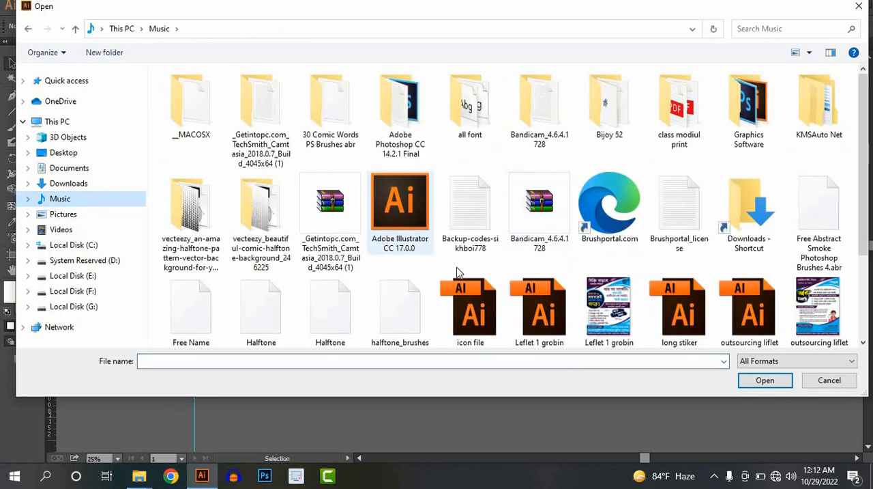
scroll(486, 299, down, 1)
click(486, 298)
click(779, 380)
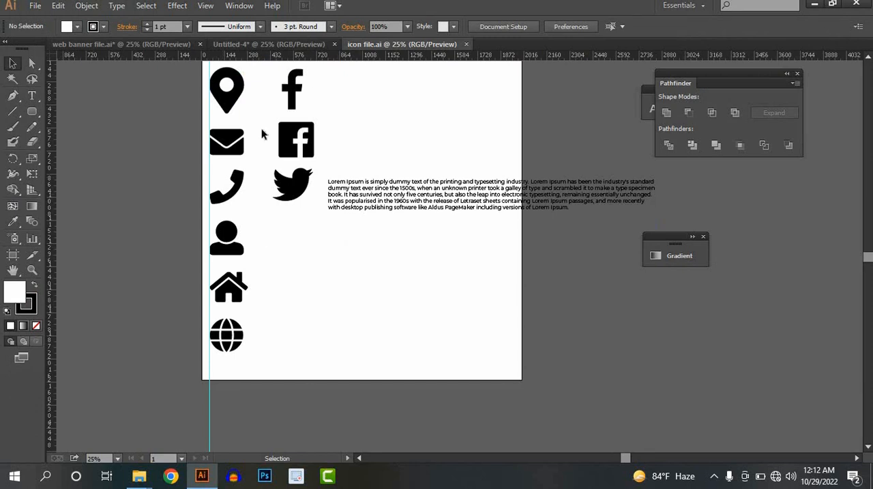
Step: Copy the square Facebook, Twitter and globe icons into the banner document and scale them down near the banner's lower corner
click(214, 46)
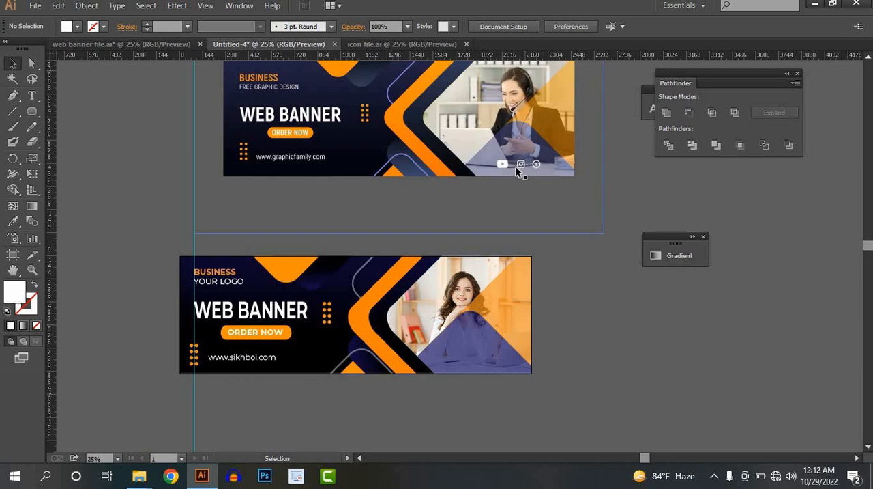
click(382, 46)
scroll(296, 163, up, 1)
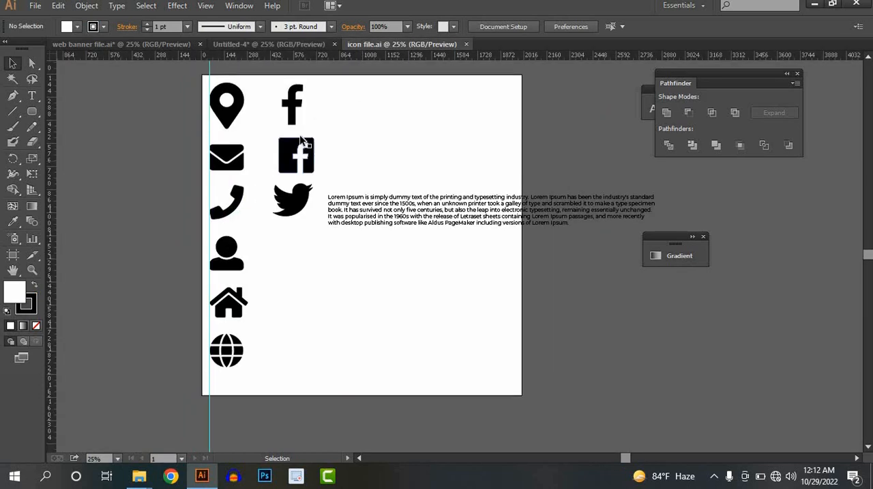
click(296, 155)
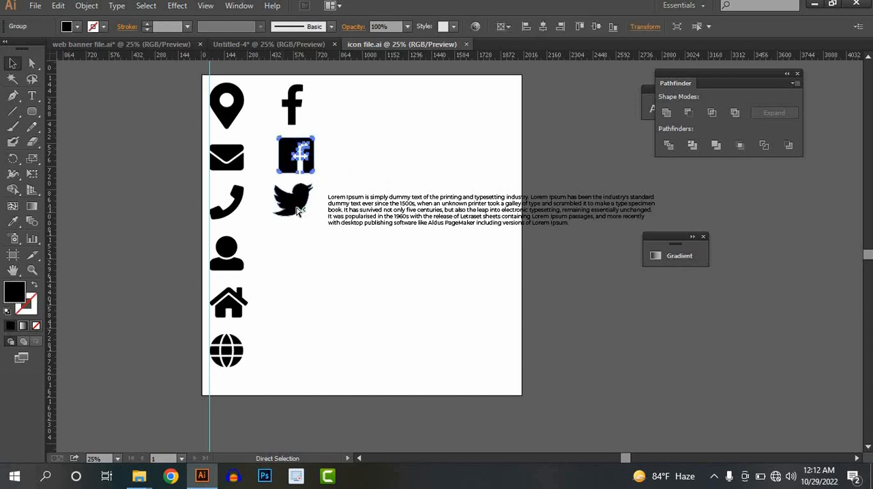
click(298, 208)
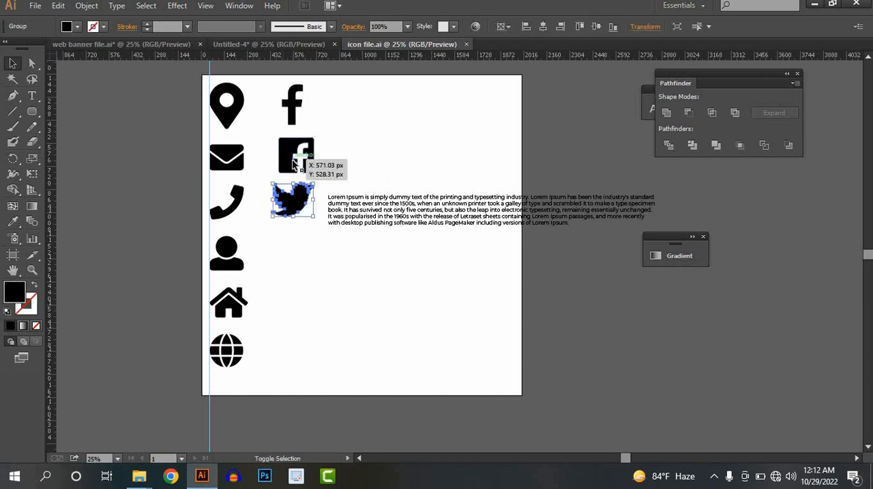
shift+click(300, 157)
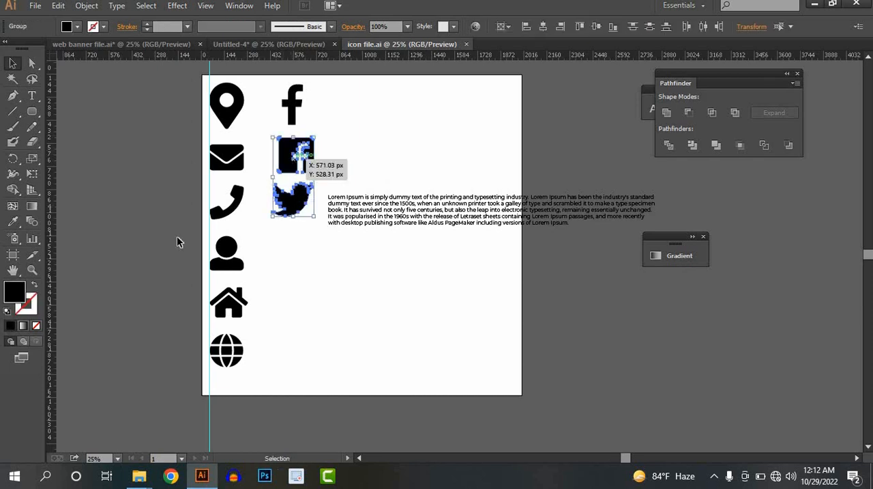
shift+click(229, 352)
drag(297, 201, 541, 369)
Step: Move the three icons off the artboard to just below the banner and fill them white
scroll(531, 404, up, 1)
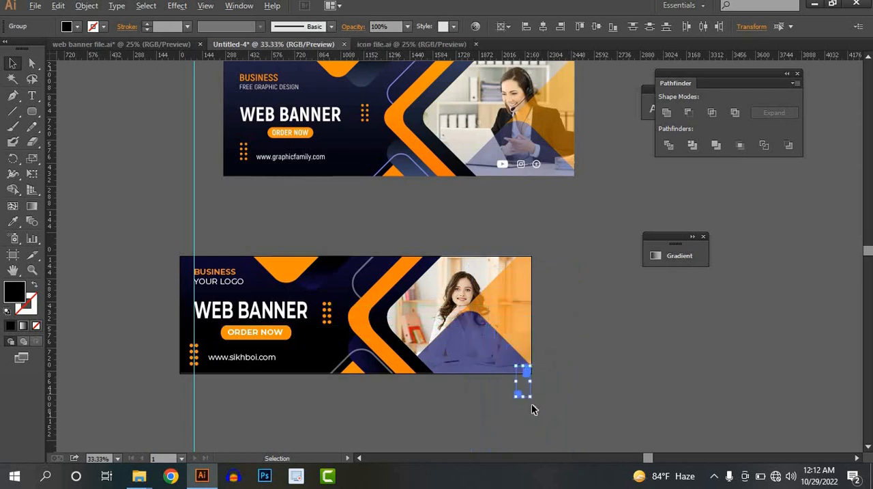
scroll(532, 404, up, 2)
drag(519, 321, 430, 372)
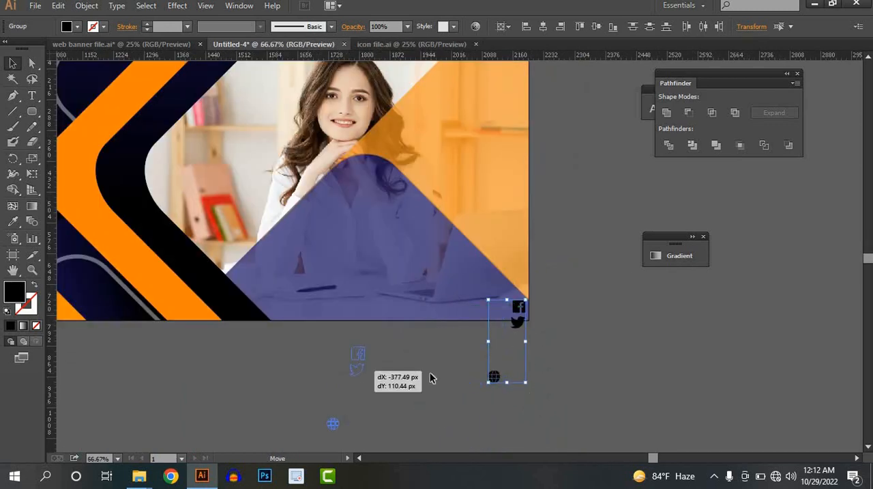
click(430, 374)
drag(392, 434, 322, 341)
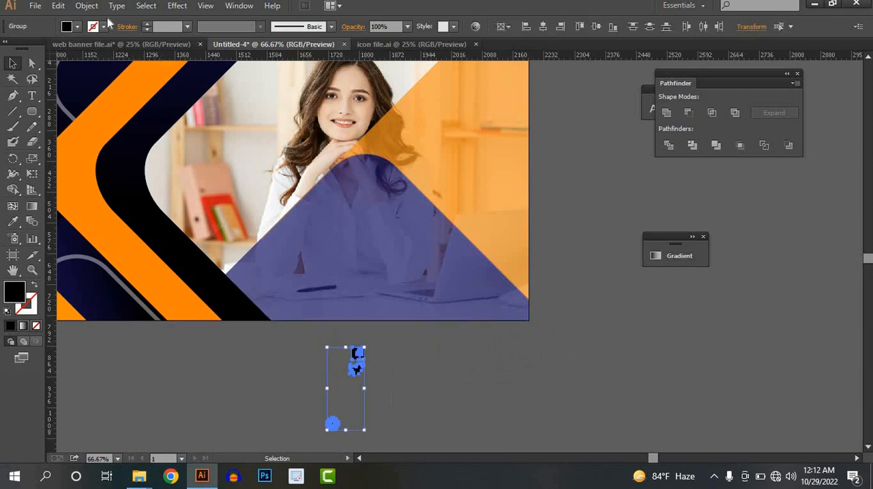
click(77, 26)
click(26, 49)
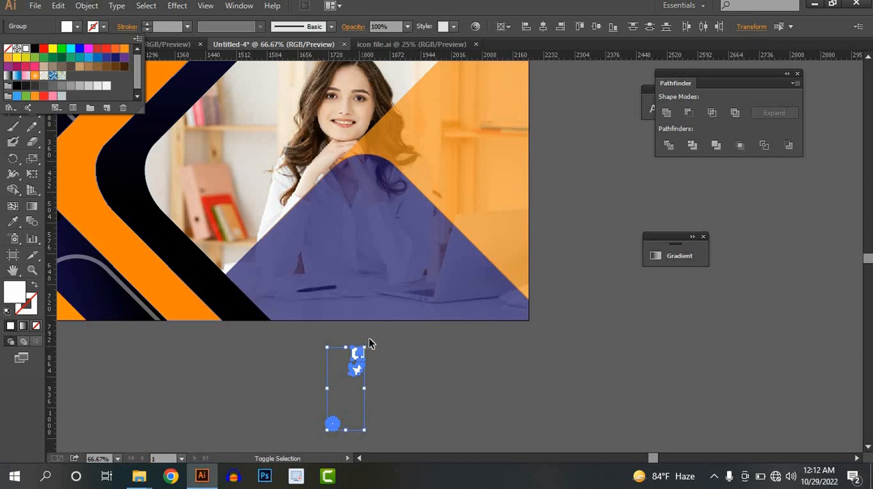
Step: Enlarge the icons slightly and arrange Facebook, Twitter and globe in an evenly spaced row on the banner's blue translucent diamond
click(369, 343)
drag(365, 348, 310, 303)
click(393, 334)
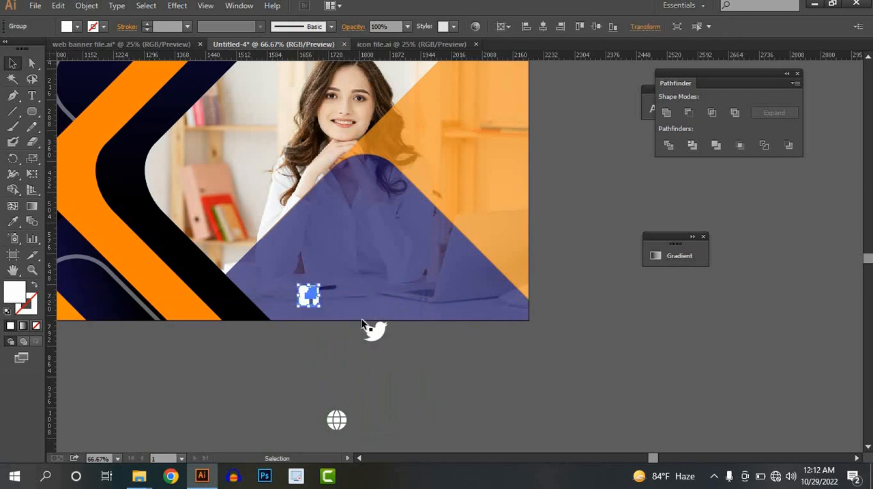
drag(369, 334, 351, 296)
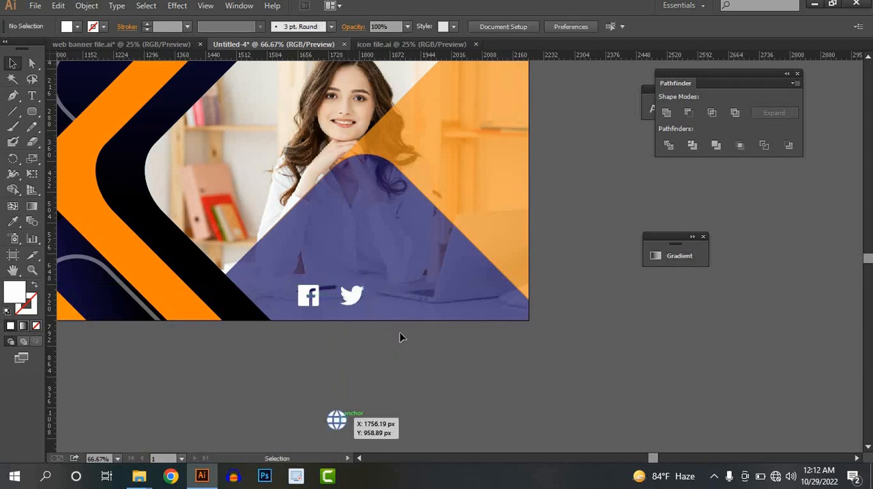
drag(335, 425, 395, 294)
scroll(399, 358, down, 2)
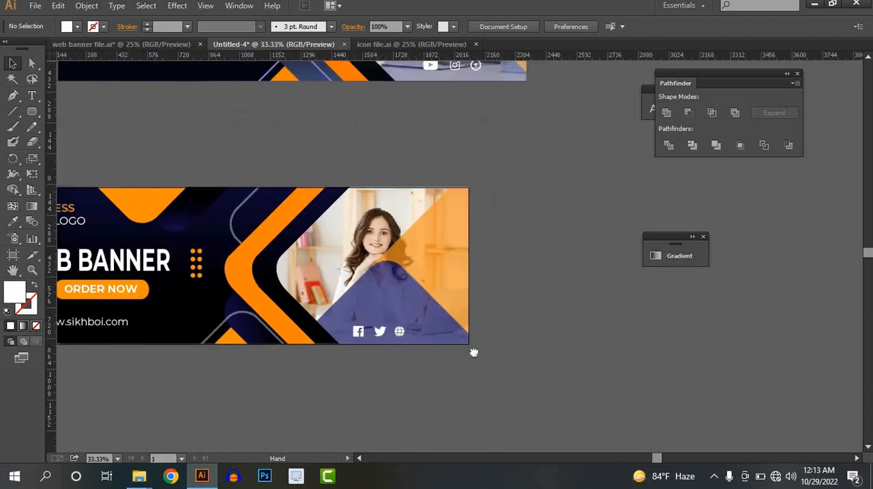
drag(473, 352, 555, 353)
scroll(473, 313, down, 1)
drag(443, 361, 417, 419)
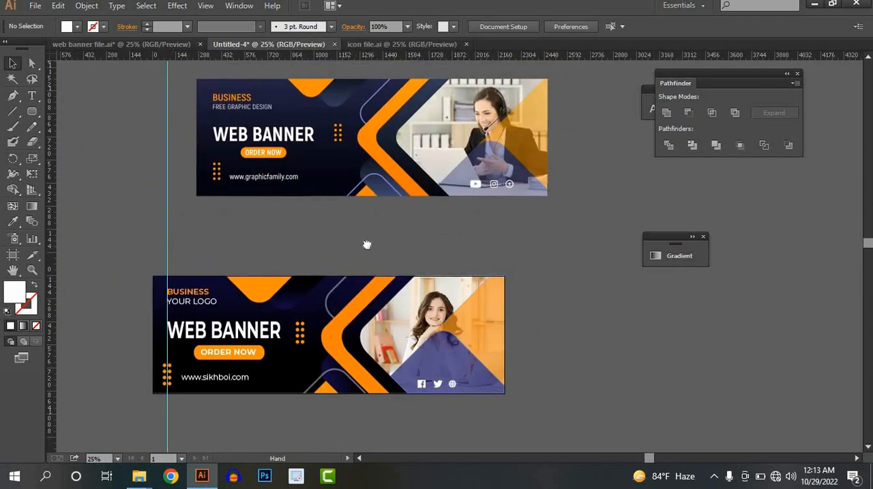
drag(366, 244, 369, 249)
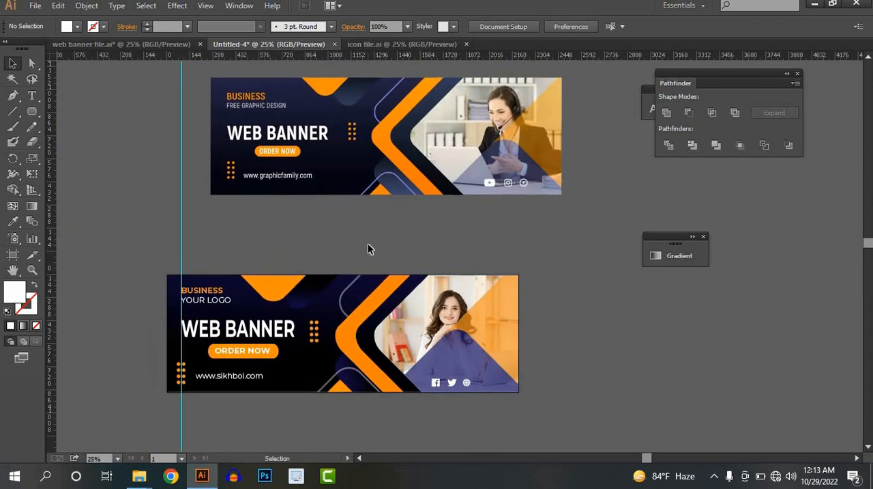